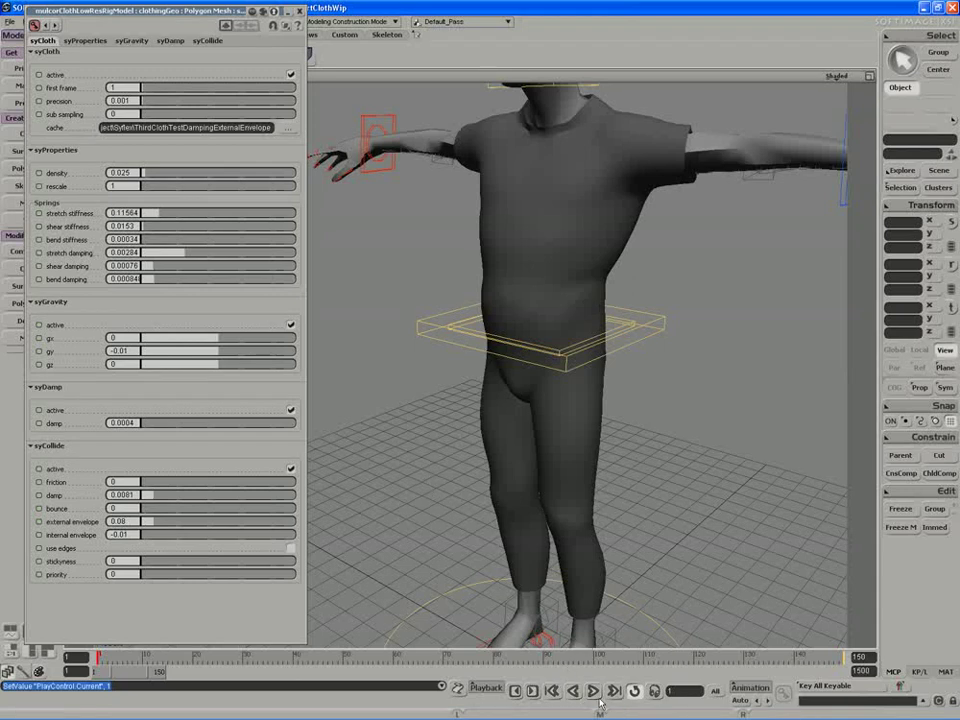
# Play the cloth simulation, orbiting around the character, then stop and rewind to frame 1.
pyautogui.click(593, 691)
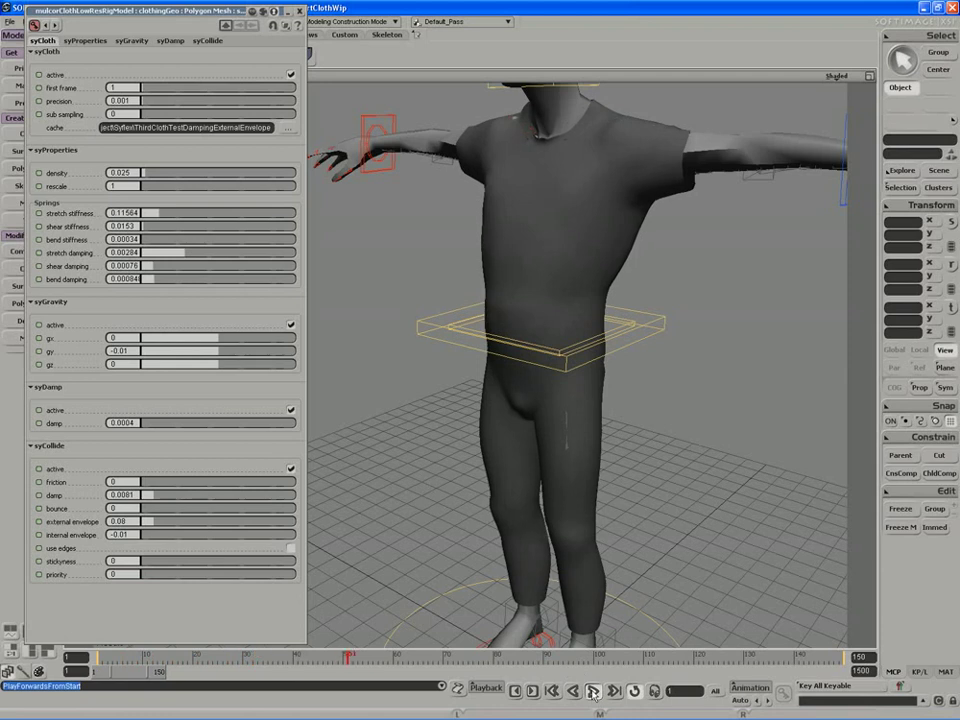
pyautogui.press('s')
pyautogui.moveTo(598, 480); pyautogui.dragTo(493, 469, button='right')
pyautogui.press('s')
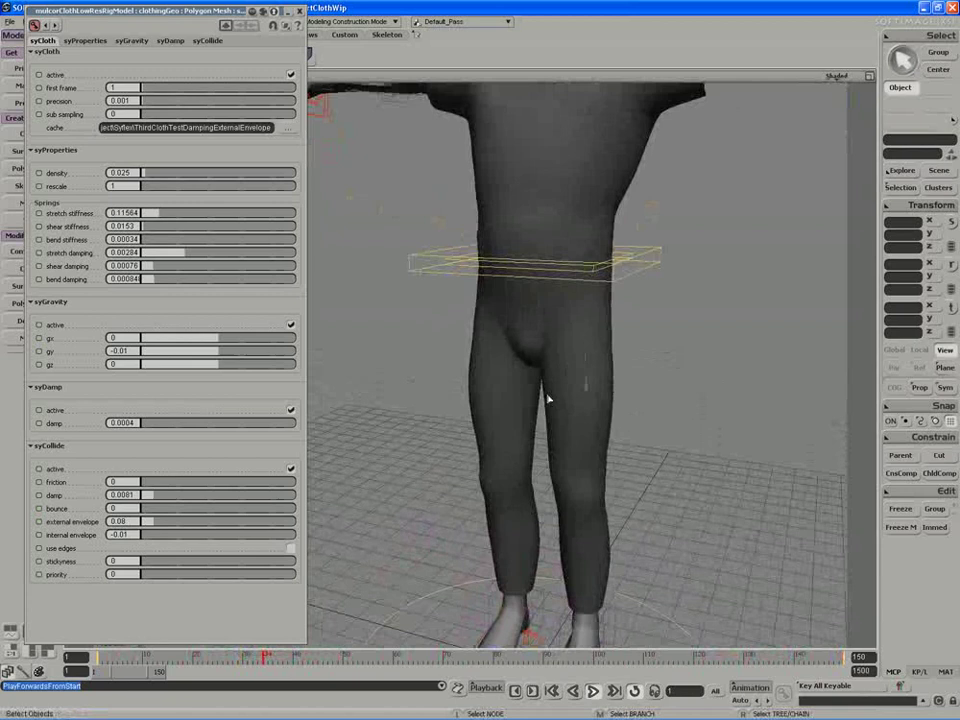
pyautogui.press('s')
pyautogui.moveTo(553, 416); pyautogui.dragTo(547, 408, button='right')
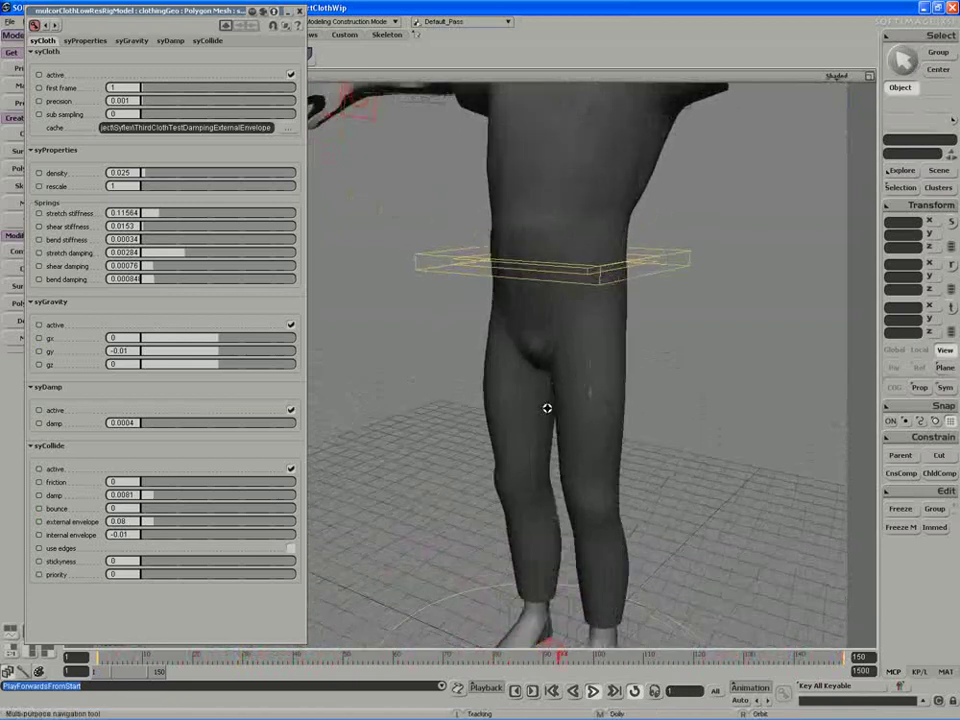
pyautogui.moveTo(547, 408); pyautogui.dragTo(514, 296, button='middle')
pyautogui.moveTo(551, 349); pyautogui.dragTo(544, 370, button='middle')
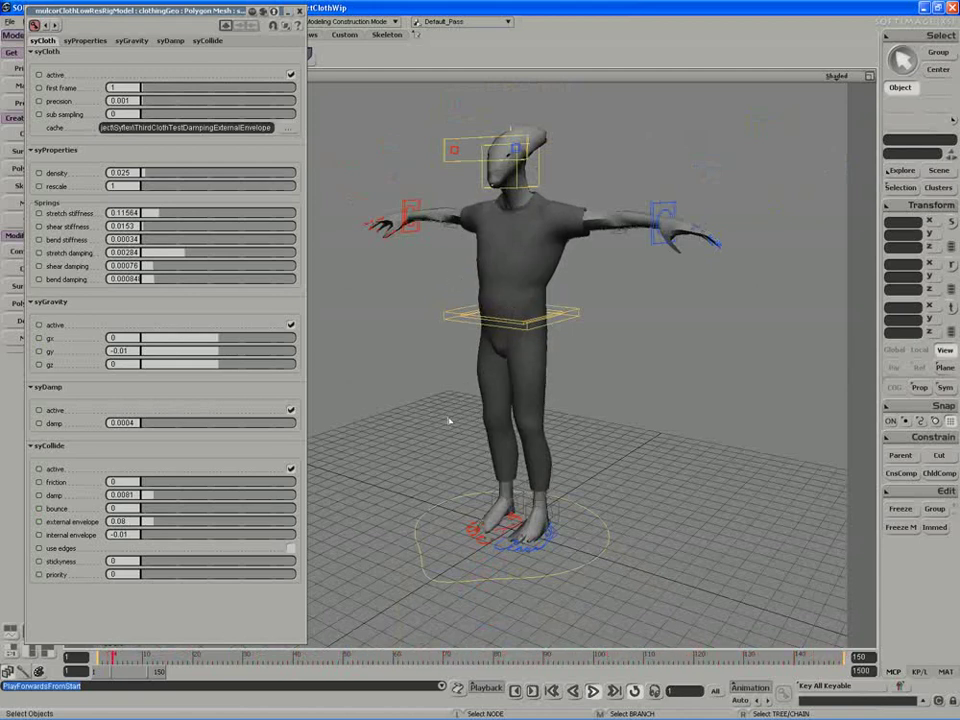
pyautogui.click(593, 691)
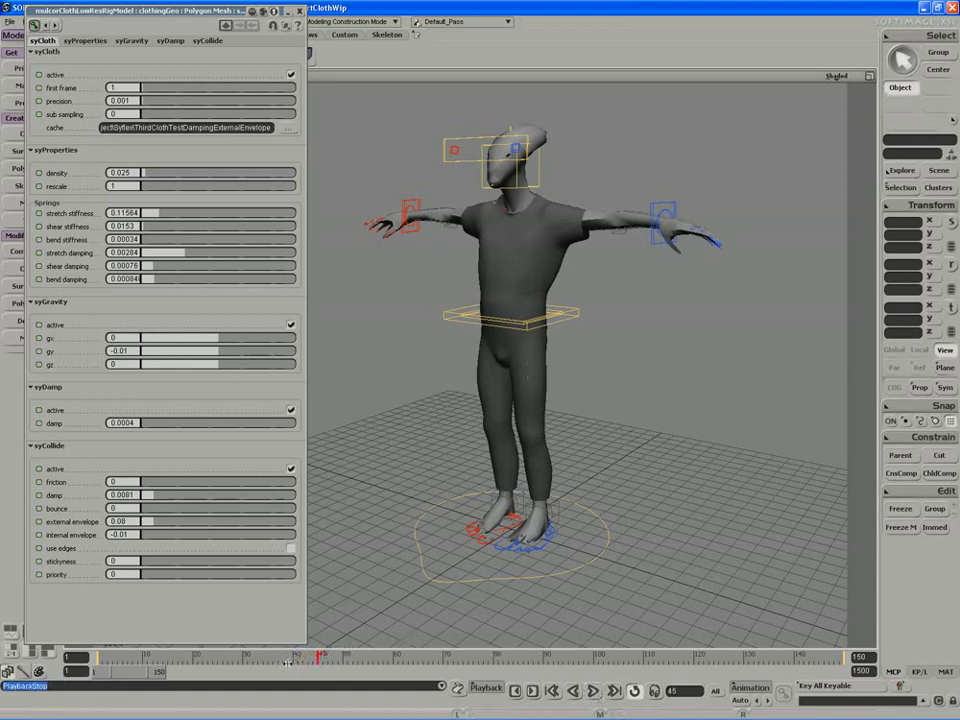
pyautogui.moveTo(288, 663); pyautogui.dragTo(96, 663)
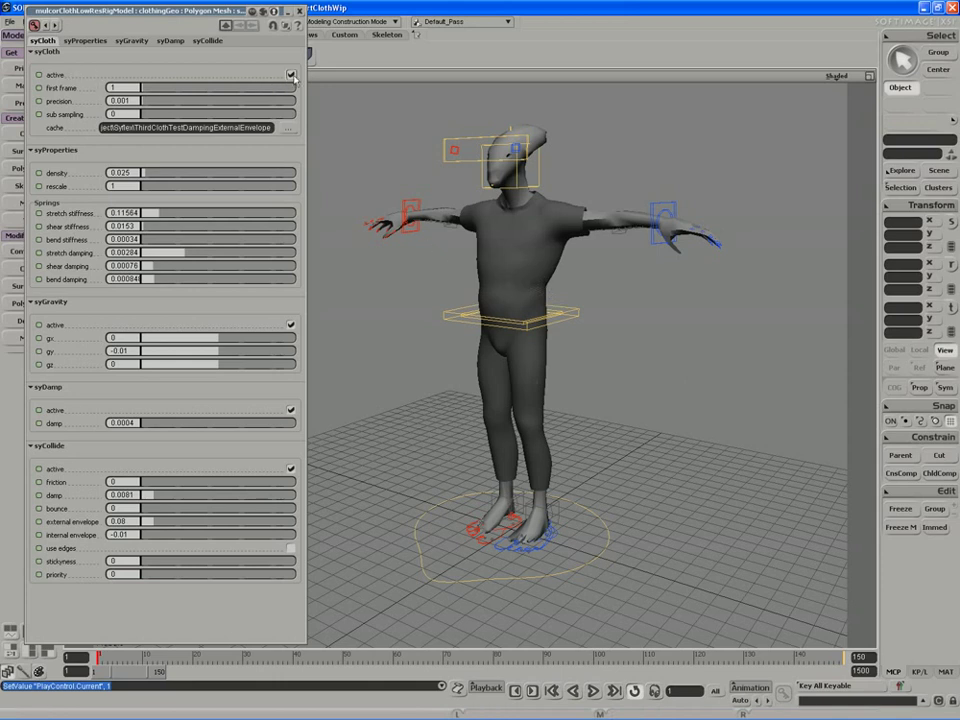
# Clear the syCloth cache path, uncheck Active, and scrub back to frame 1.
pyautogui.doubleClick(185, 128)
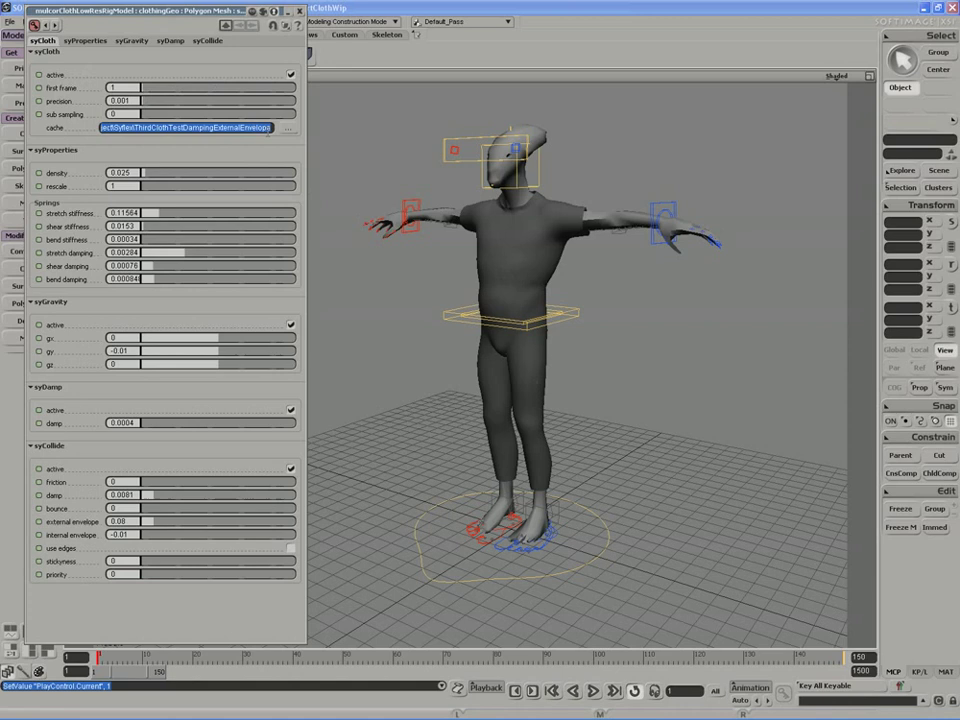
pyautogui.press('BackSpace')
pyautogui.press('Return')
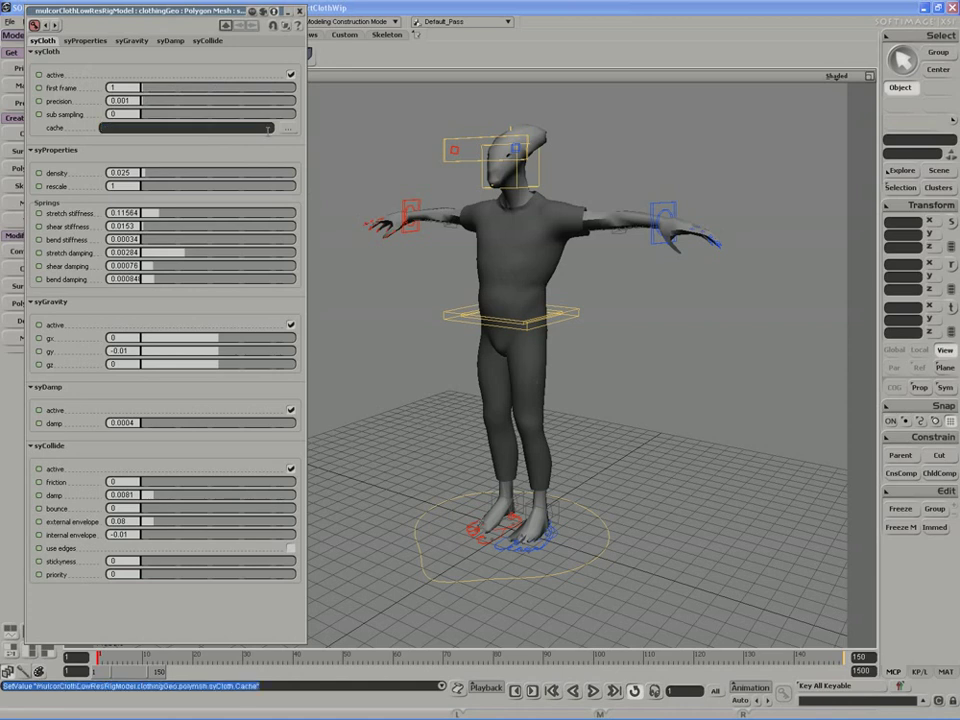
pyautogui.click(291, 75)
pyautogui.moveTo(135, 658); pyautogui.dragTo(12, 658)
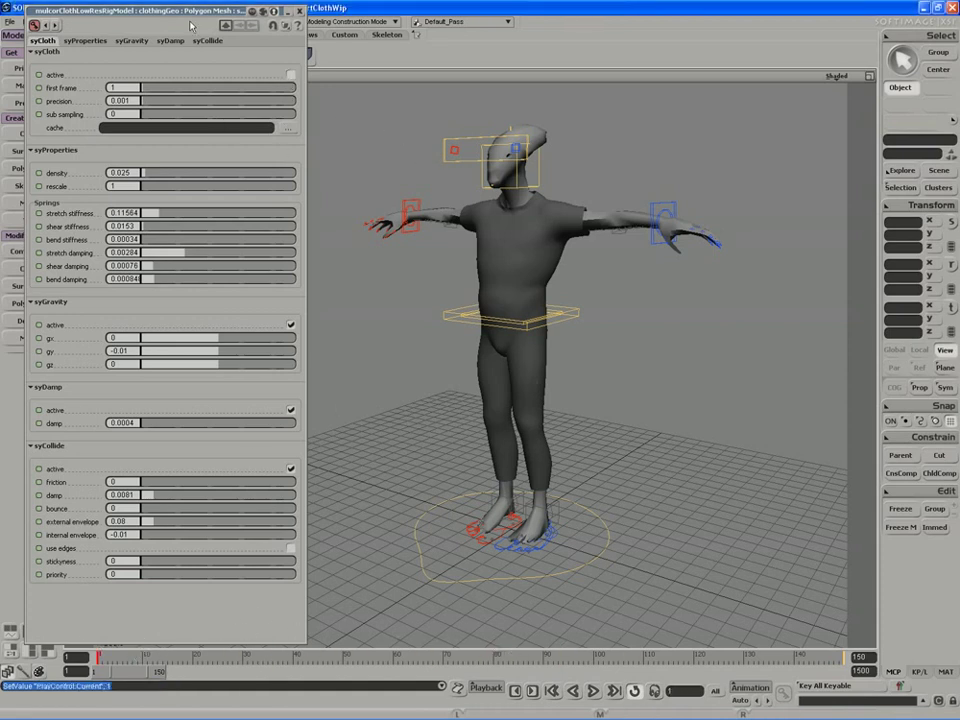
# Close the syCloth editor, review the Syflex Cloth and State menus without choosing, and reframe the character.
pyautogui.click(299, 11)
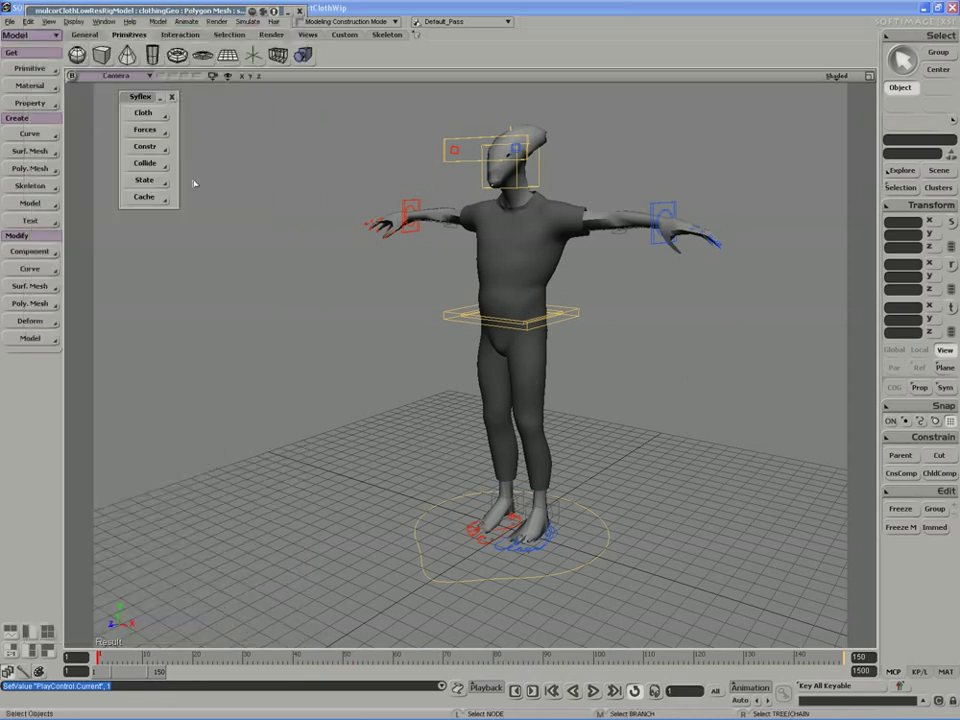
pyautogui.moveTo(235, 178); pyautogui.dragTo(242, 195)
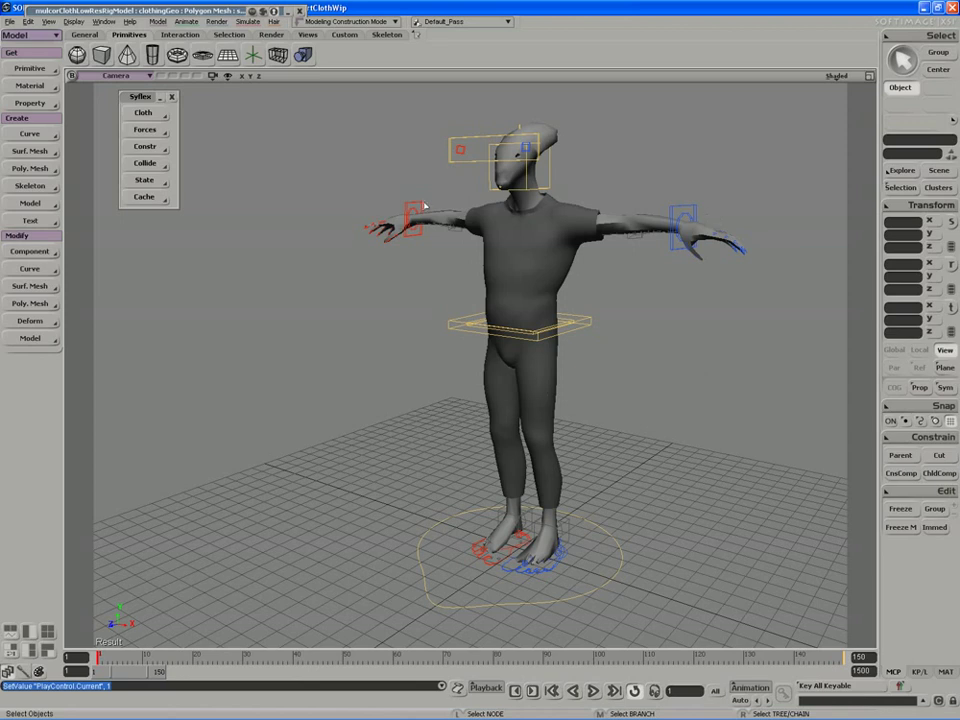
pyautogui.click(158, 115)
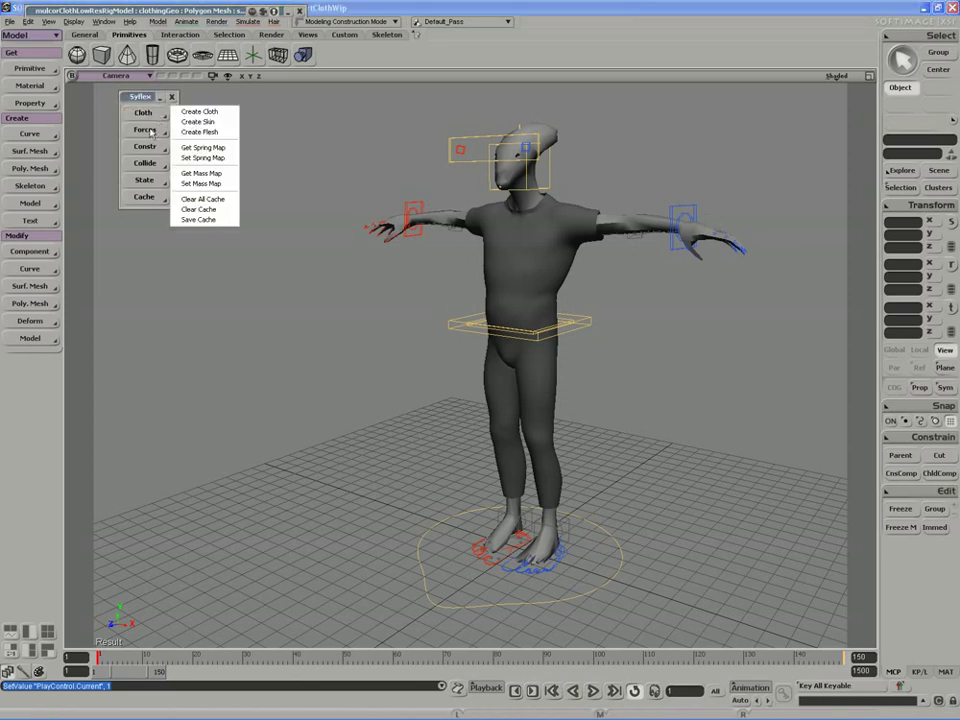
pyautogui.click(98, 136)
pyautogui.click(142, 179)
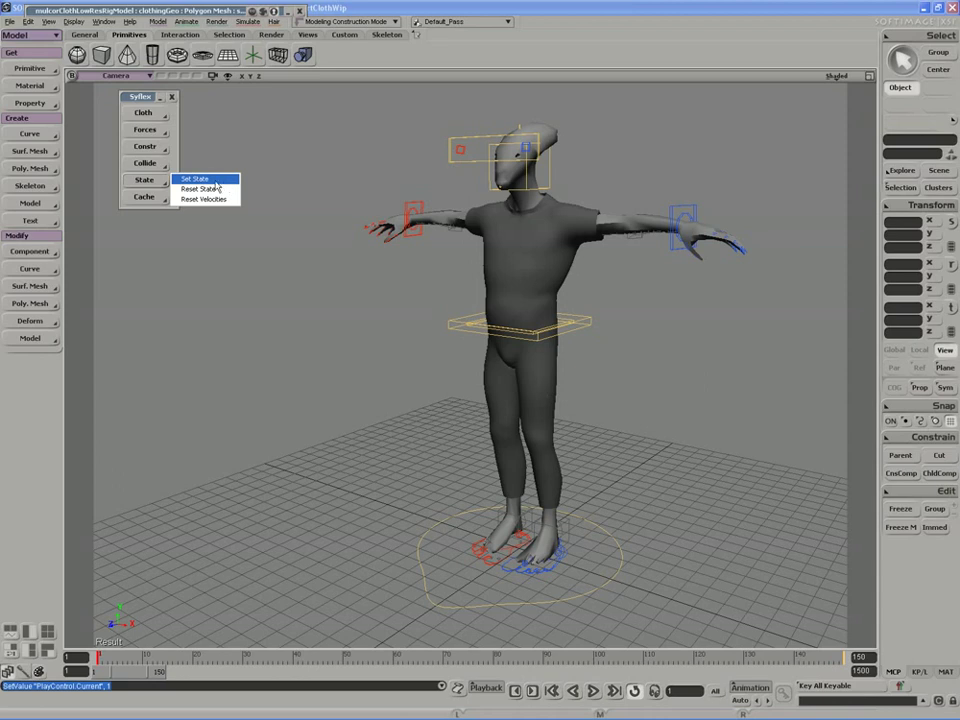
pyautogui.click(460, 205)
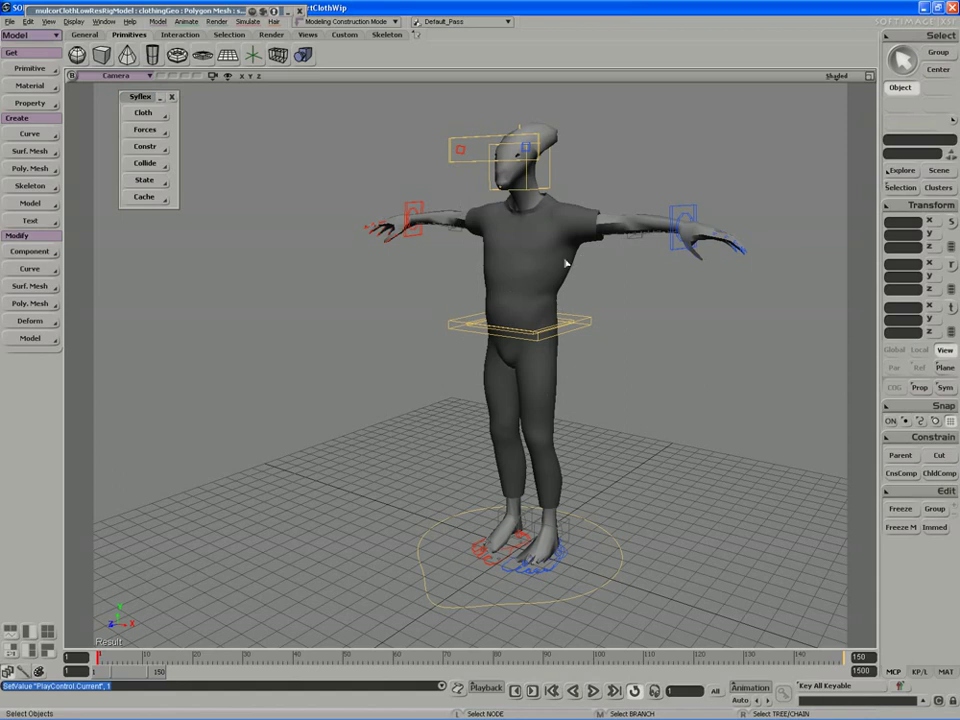
pyautogui.press('s')
pyautogui.moveTo(548, 264); pyautogui.dragTo(530, 296)
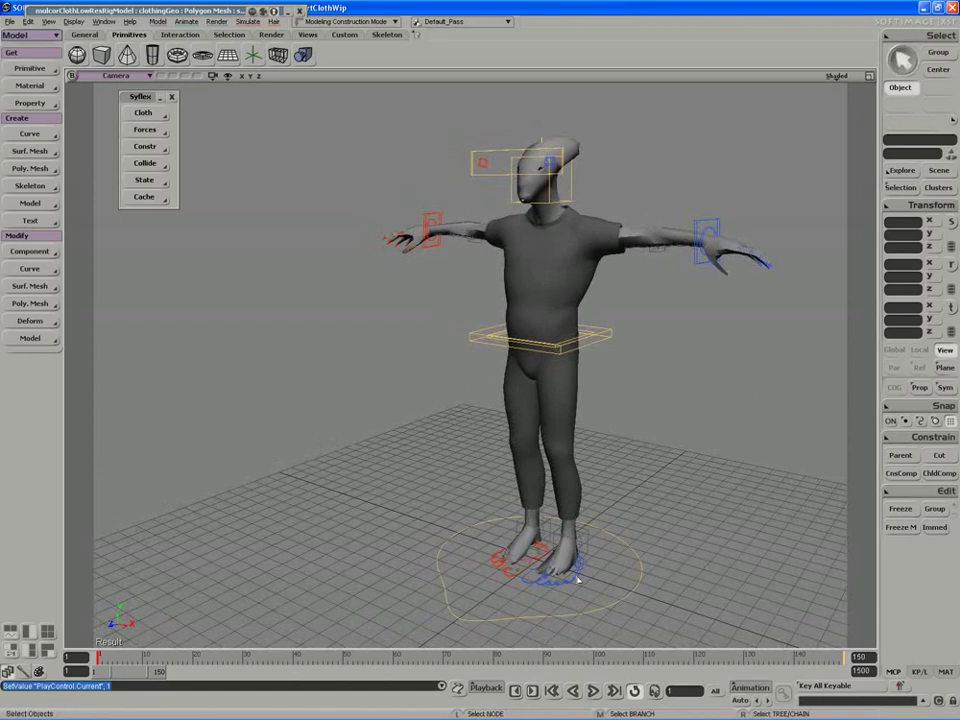
# Open the Explorer on the left, filtered to objects plus animatable parameters, with the rig model expanded.
pyautogui.press('8')
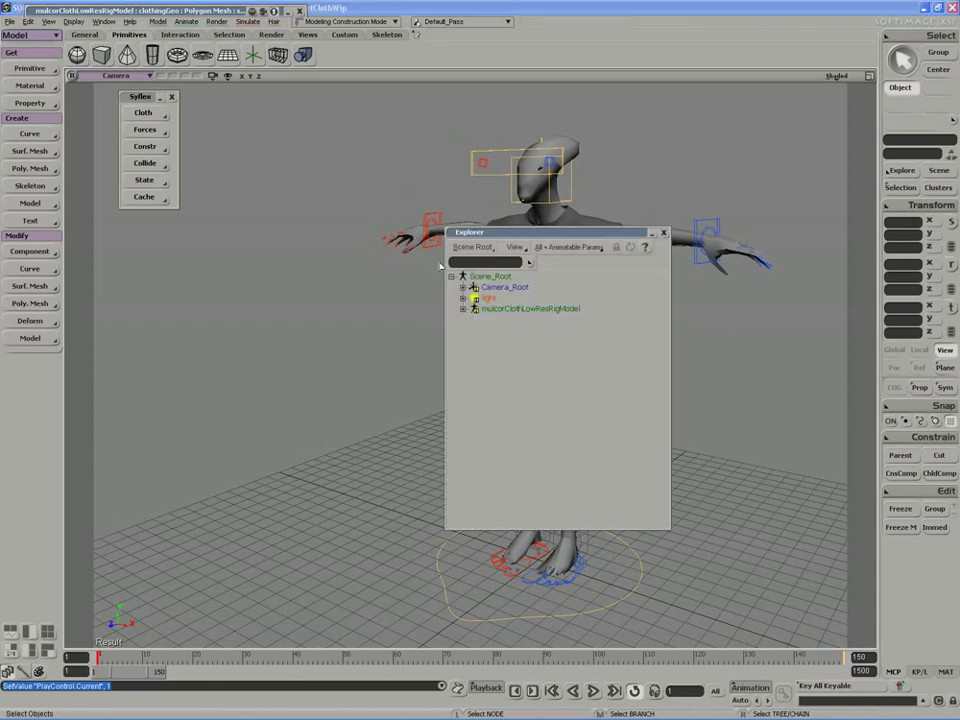
pyautogui.moveTo(477, 240); pyautogui.dragTo(135, 226)
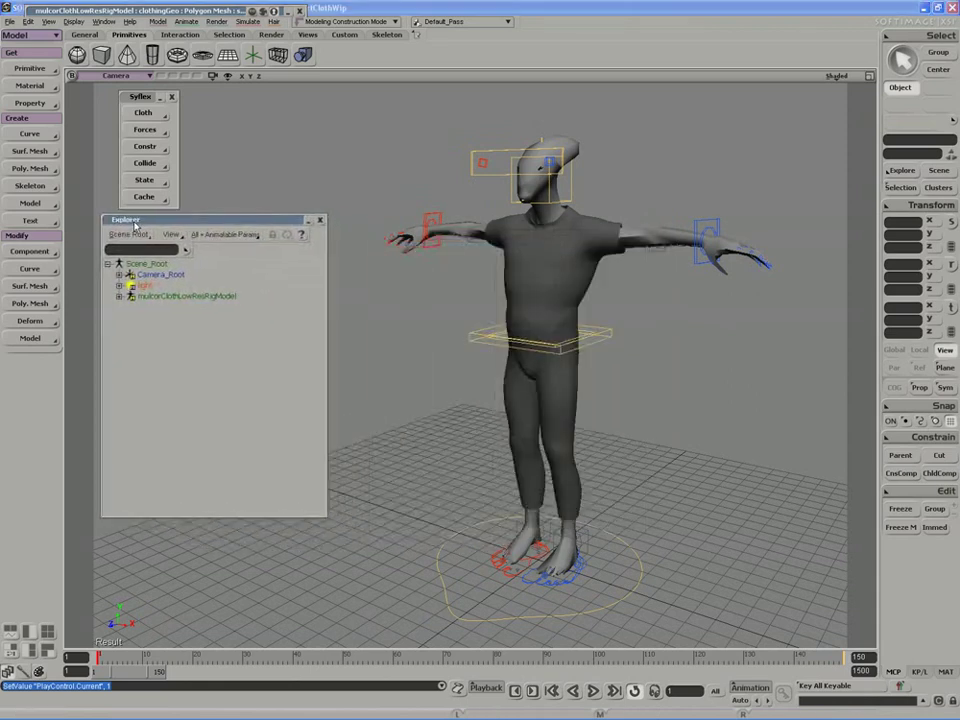
pyautogui.click(228, 234)
pyautogui.click(225, 308)
pyautogui.click(119, 296)
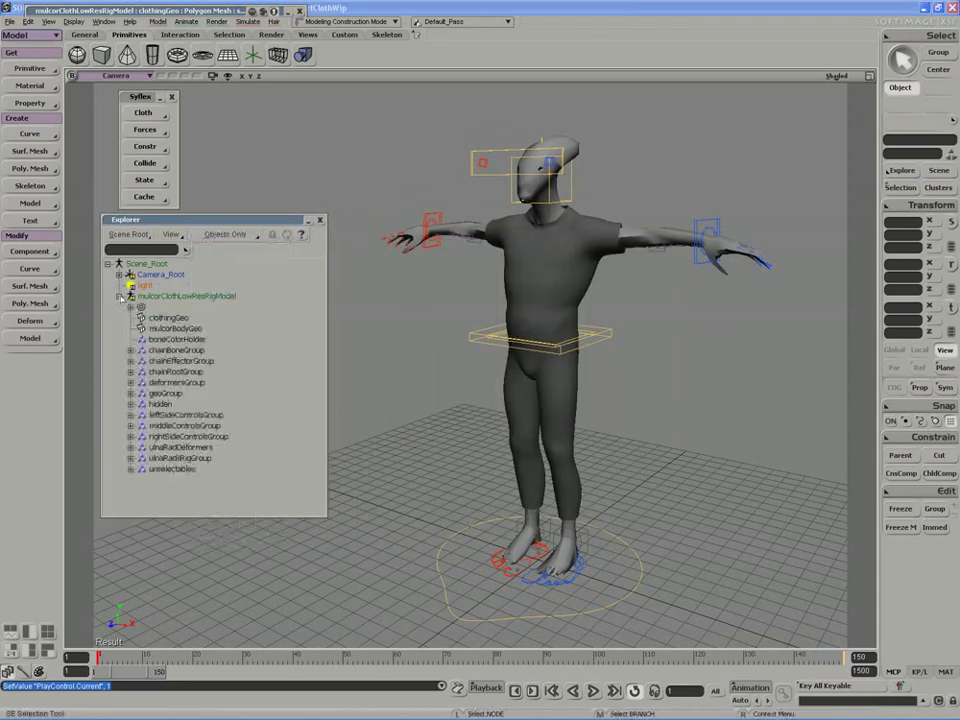
pyautogui.click(225, 234)
pyautogui.click(213, 262)
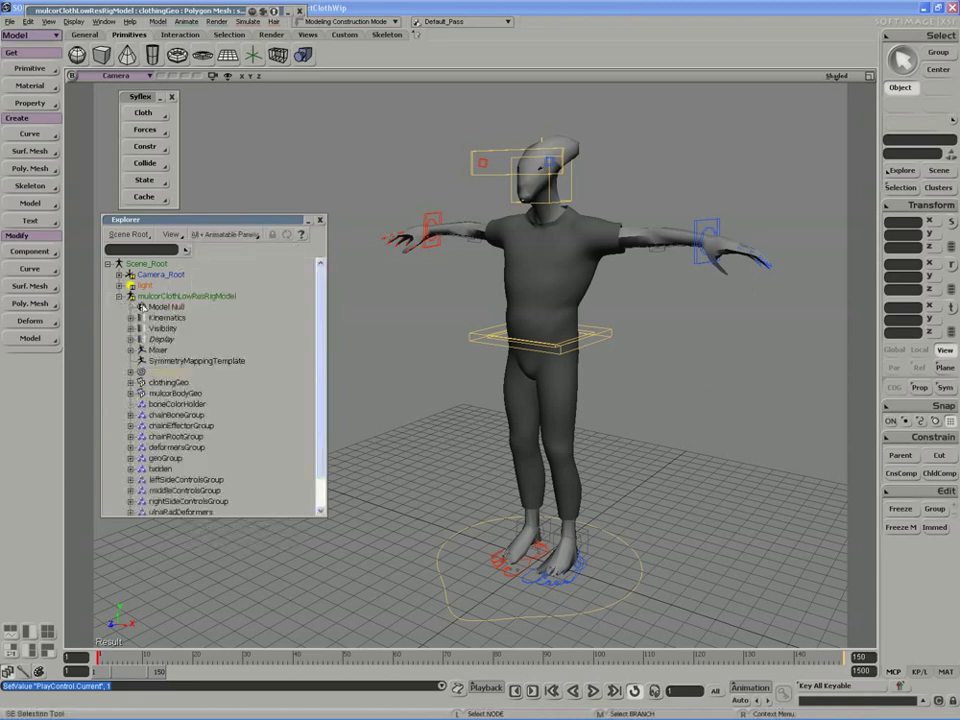
# Select restPose under Mixer > Sources > Animation and apply it with Actions > Apply > Action.
pyautogui.click(133, 350)
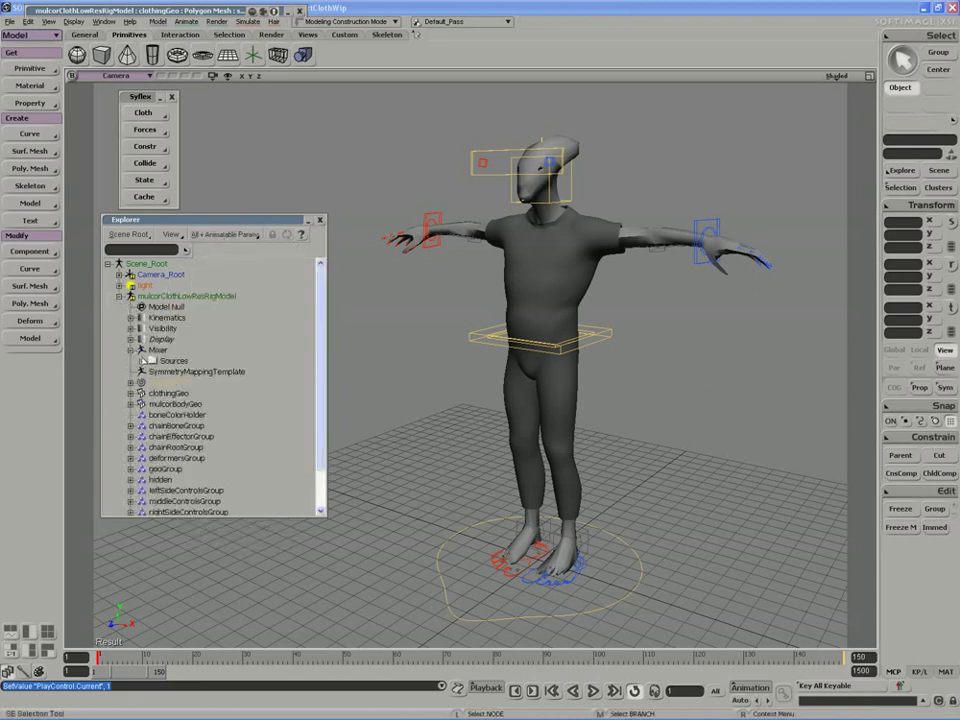
pyautogui.click(141, 361)
pyautogui.click(152, 371)
pyautogui.scroll(-1, 199, 371)
pyautogui.click(196, 371)
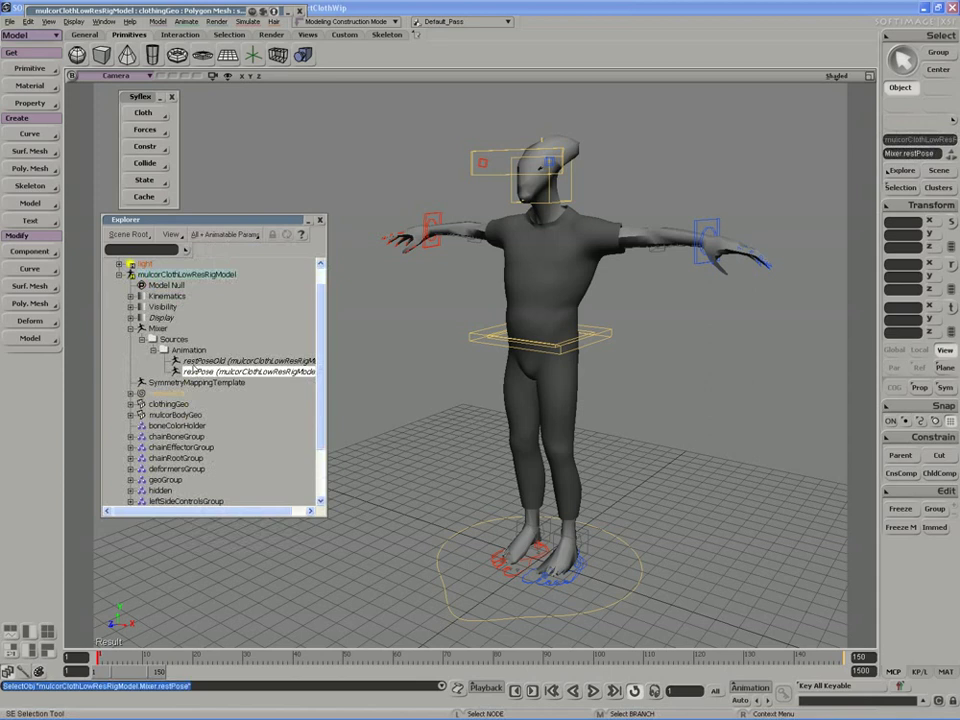
pyautogui.press('2')
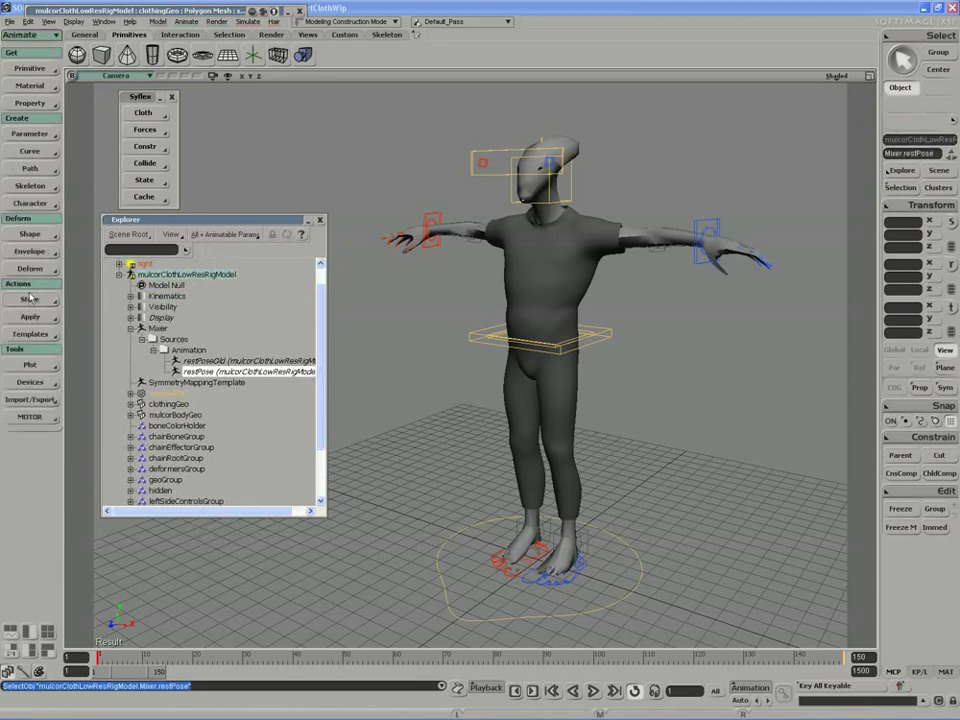
pyautogui.click(30, 316)
pyautogui.click(86, 319)
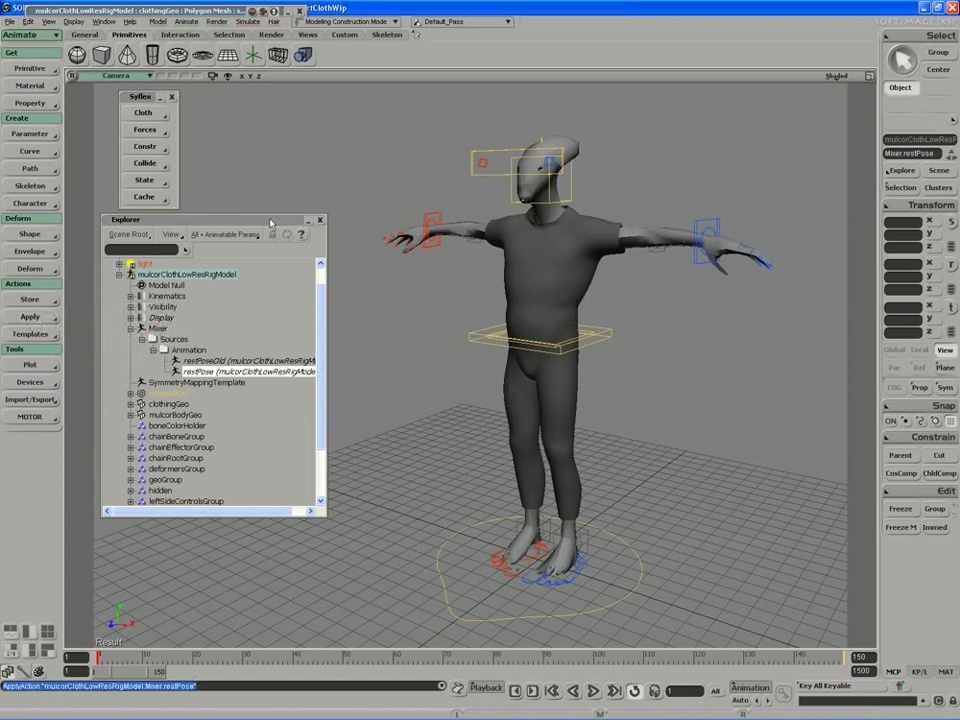
# Nudge the Explorer window and pan the view to frame the rest-posed Mulcor character.
pyautogui.moveTo(268, 219); pyautogui.dragTo(262, 213)
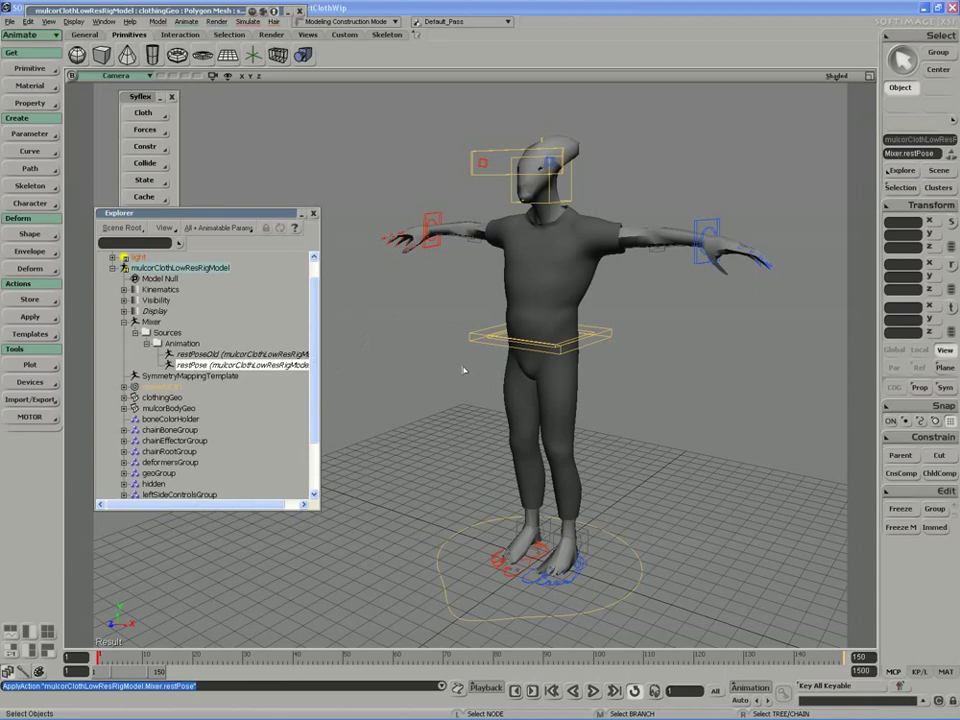
pyautogui.press('s')
pyautogui.moveTo(454, 371)
pyautogui.mouseDown()
pyautogui.moveTo(444, 371)
pyautogui.moveTo(454, 373)
pyautogui.mouseUp()
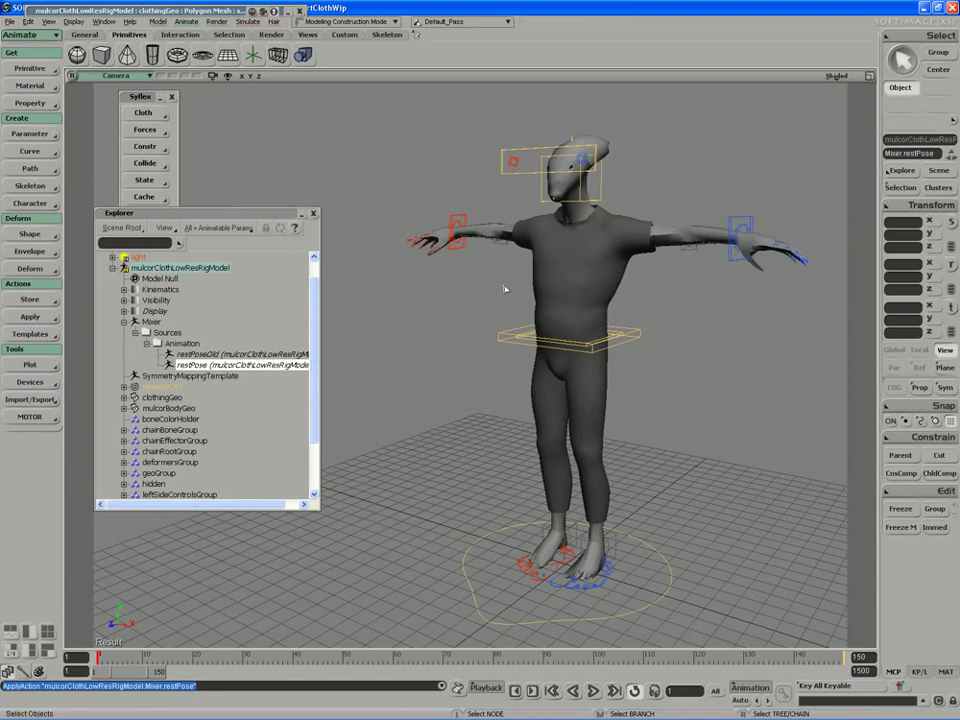
# Hide the clothingGeo shirt and return the viewport to shaded display.
pyautogui.click(556, 292)
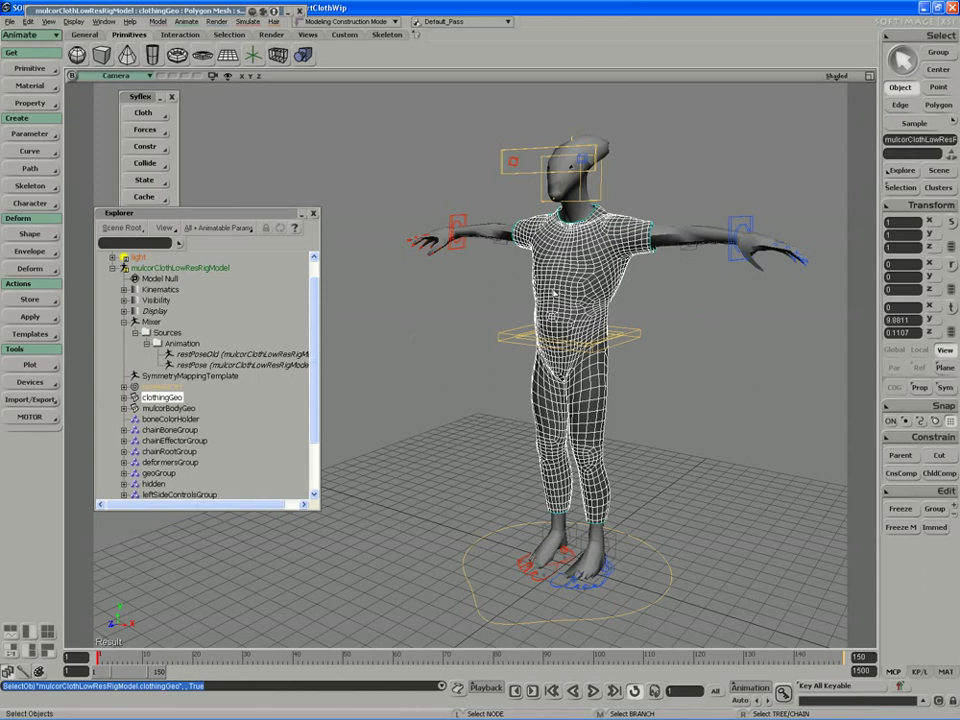
pyautogui.press('h')
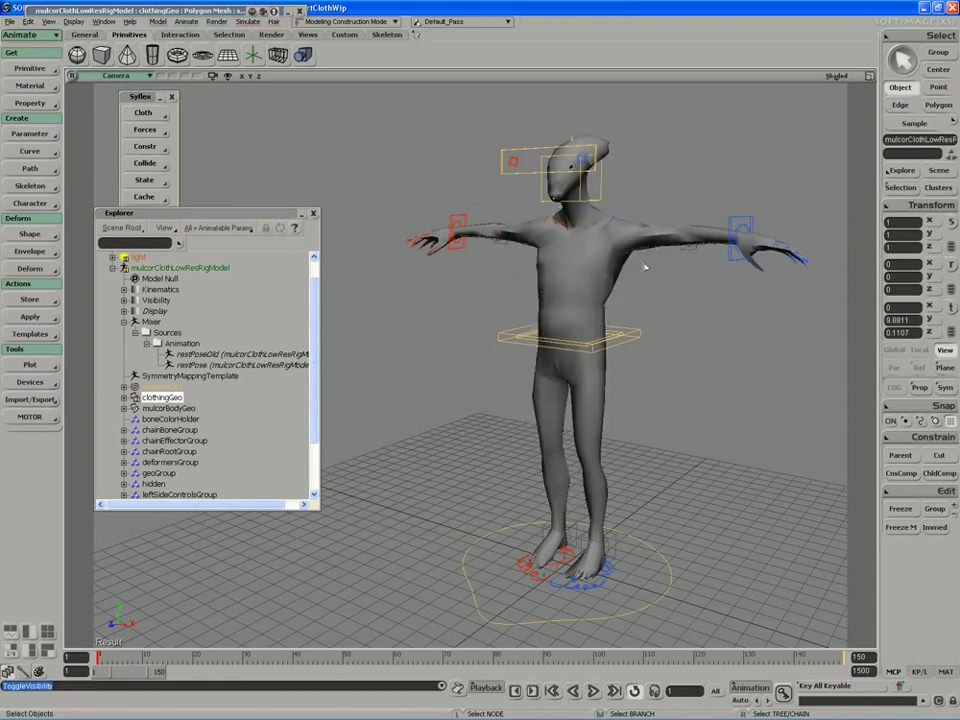
pyautogui.click(836, 76)
pyautogui.click(831, 275)
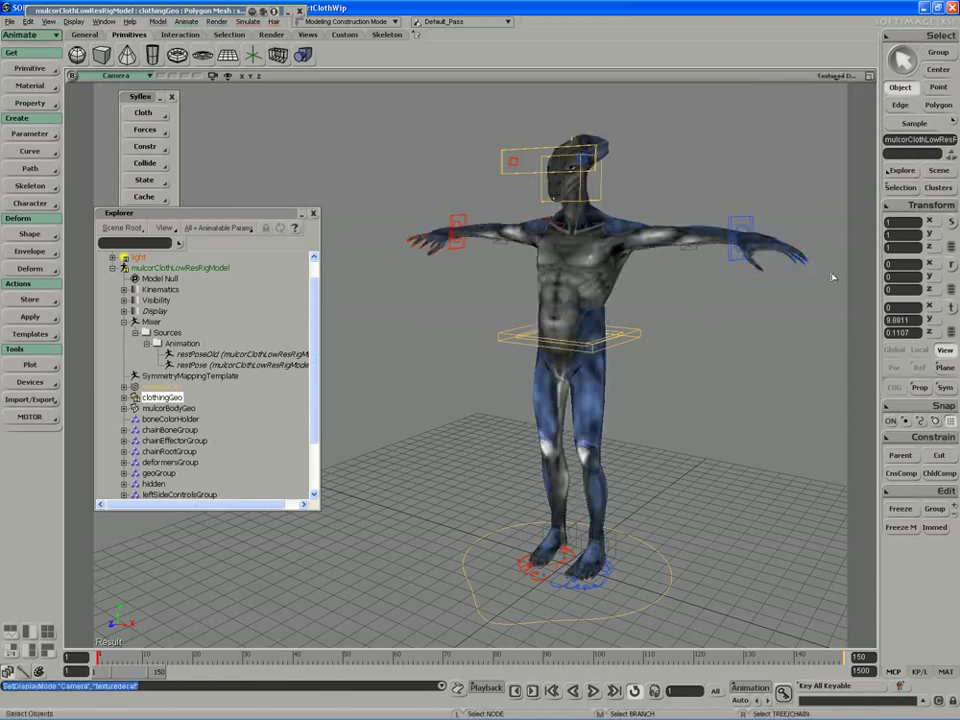
pyautogui.hotkey('shift', 's')
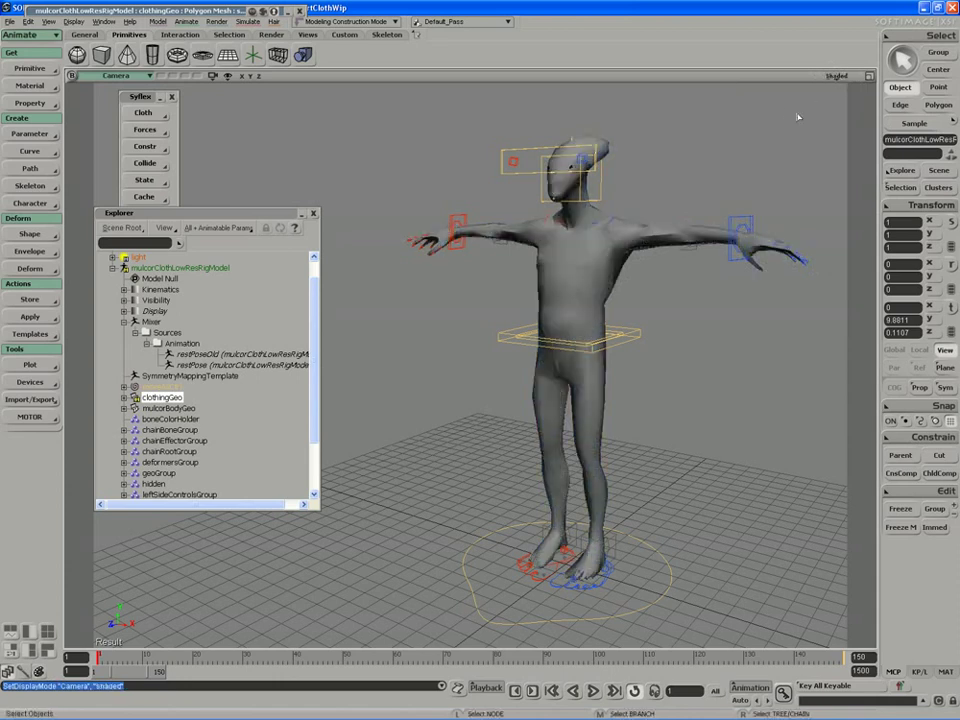
# Select mulcorBodyGeo and open MOTOR > Tag Rig after Load Motion requires a tagged model.
pyautogui.click(605, 291)
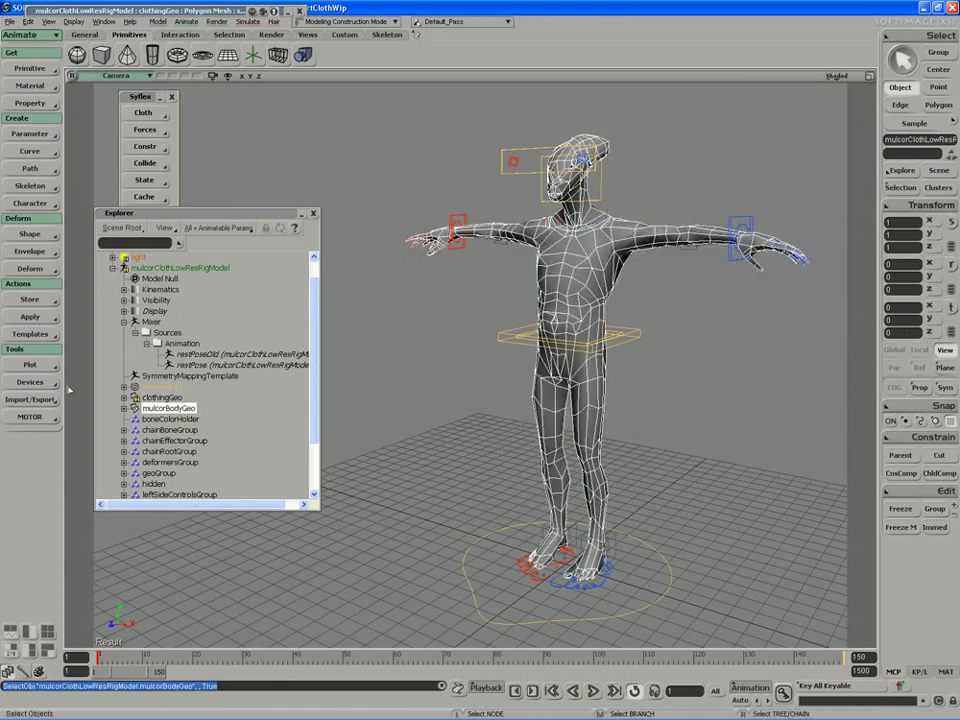
pyautogui.click(35, 417)
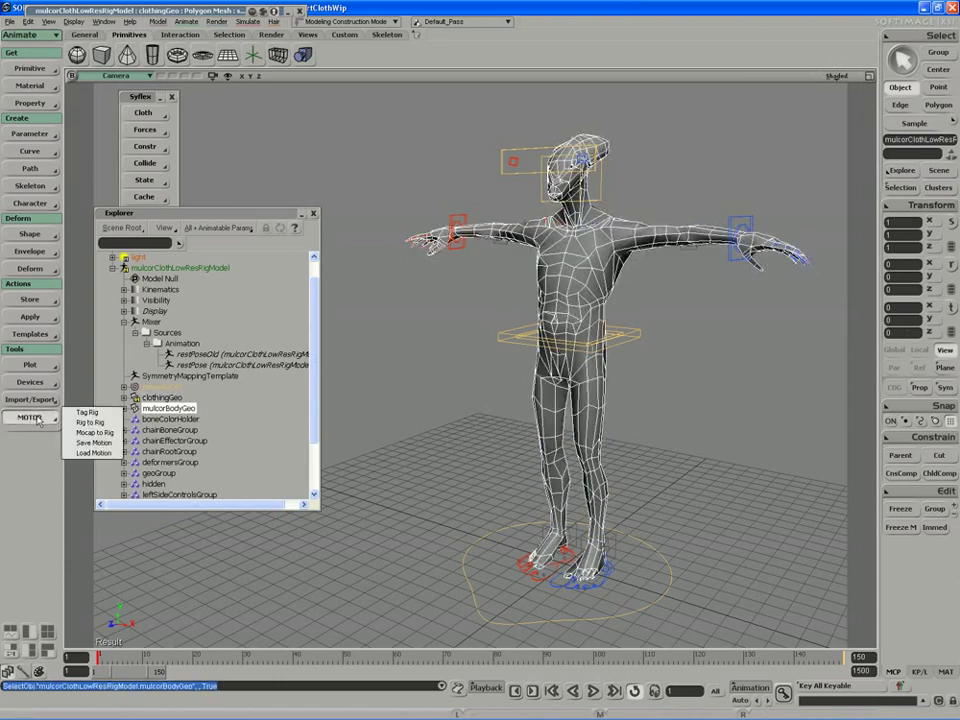
pyautogui.click(92, 452)
pyautogui.click(480, 384)
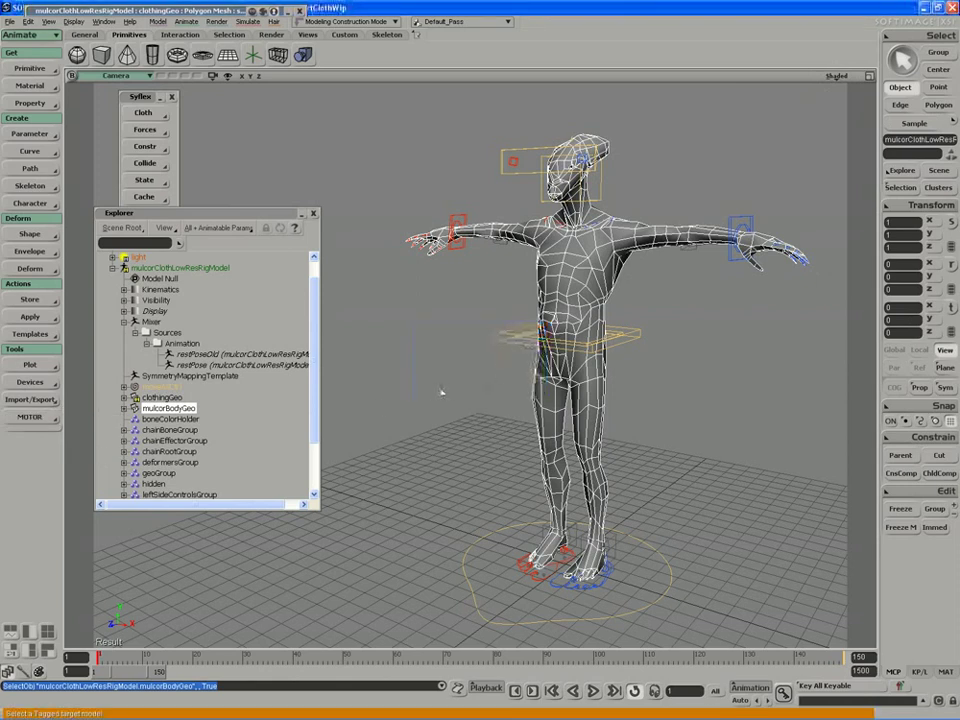
pyautogui.click(30, 417)
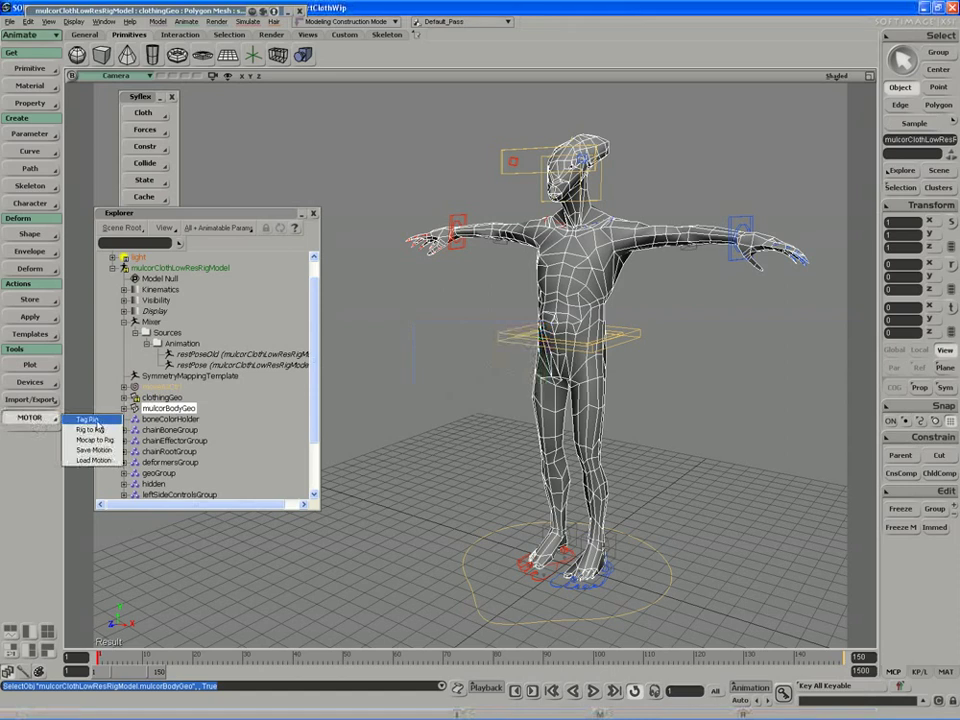
pyautogui.click(97, 422)
# Load MulcorFootRollTemplate.tagt in TagPPG, close the tag page, and move the Explorer up.
pyautogui.click(118, 205)
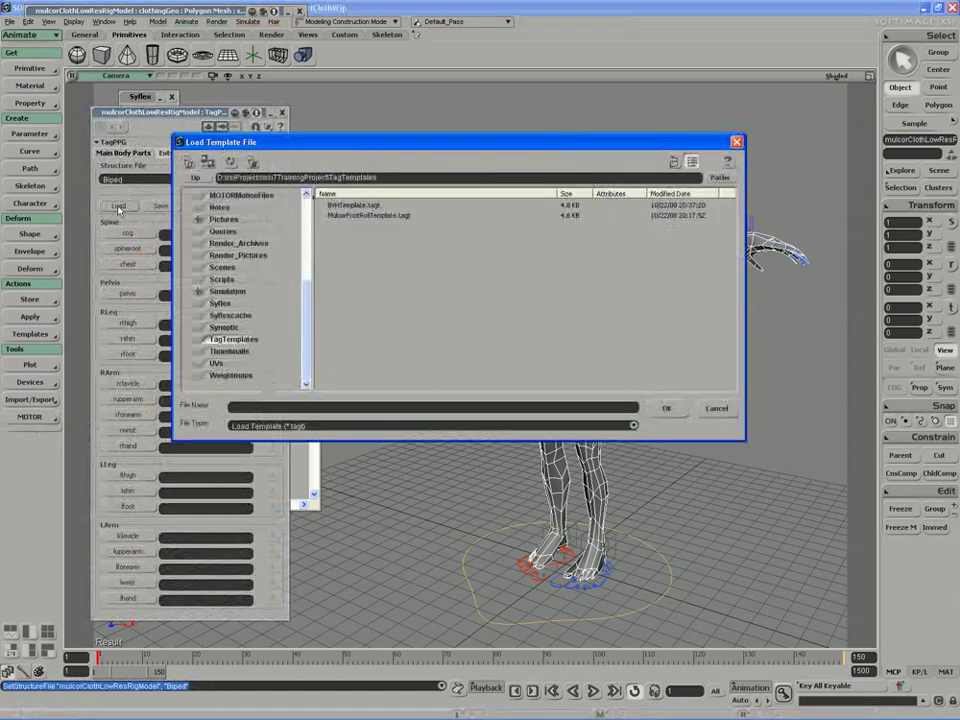
pyautogui.click(366, 216)
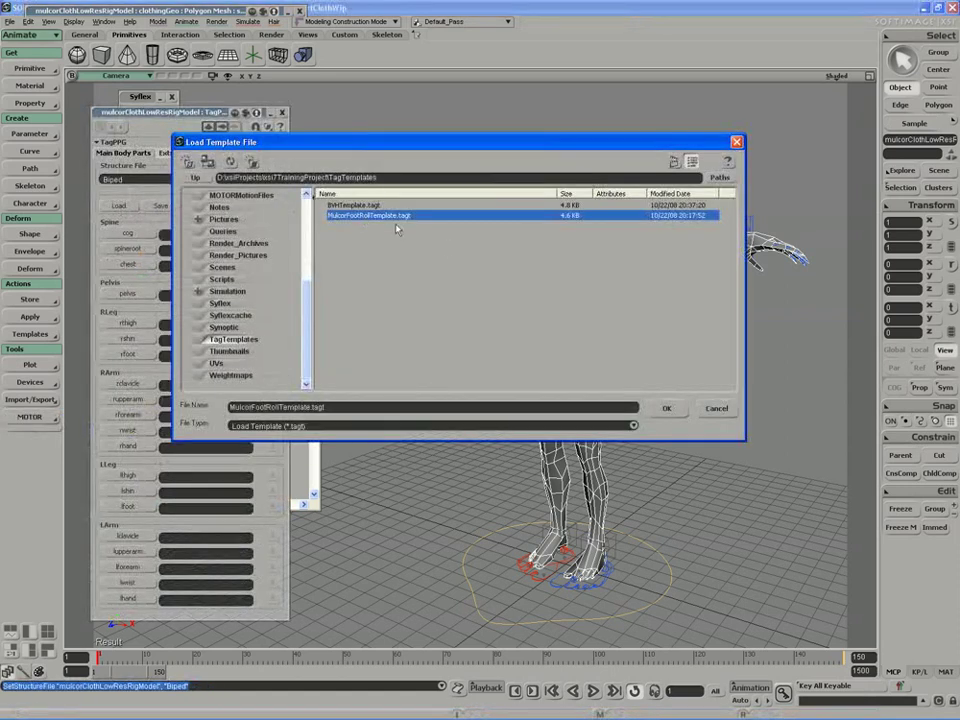
pyautogui.click(666, 408)
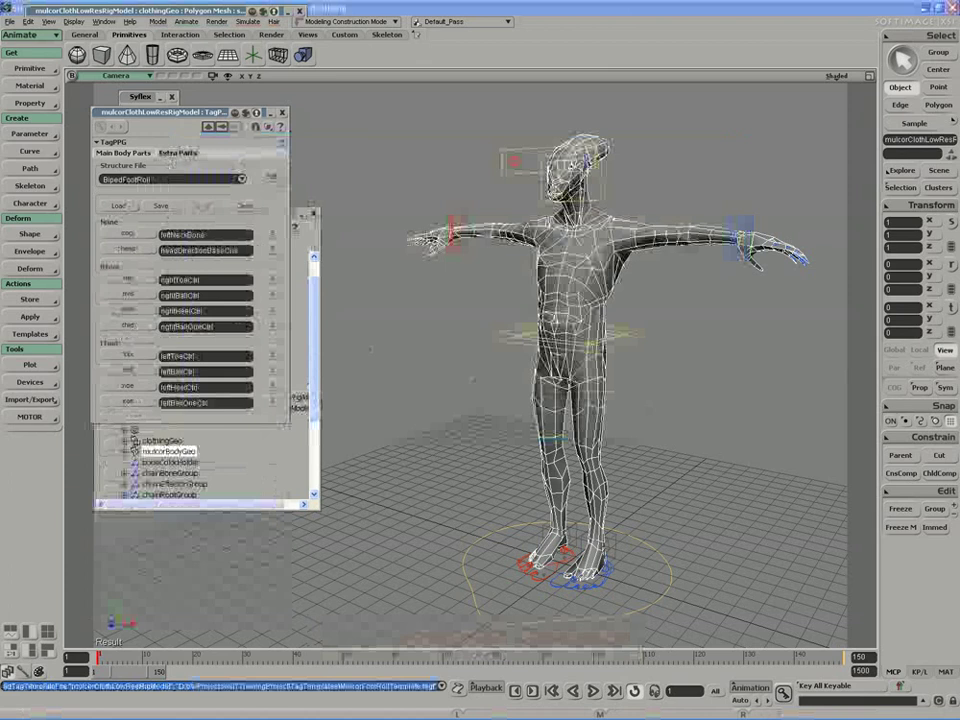
pyautogui.click(283, 113)
pyautogui.moveTo(219, 216); pyautogui.dragTo(219, 162)
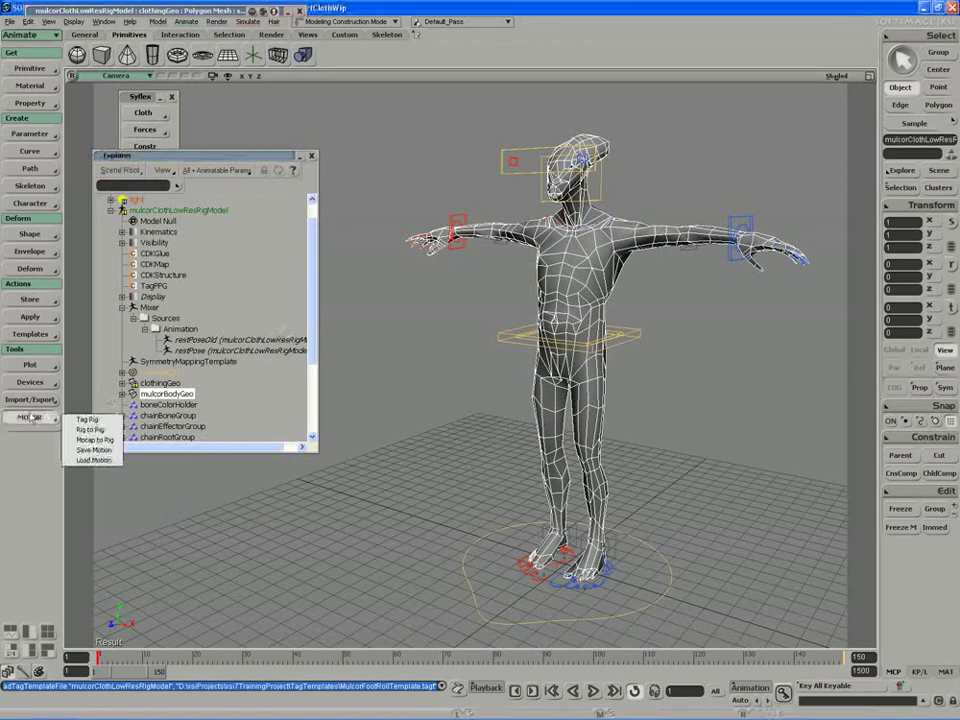
# Choose MOTOR > Load Motion and browse for a Motor file, moving the browser aside.
pyautogui.click(88, 461)
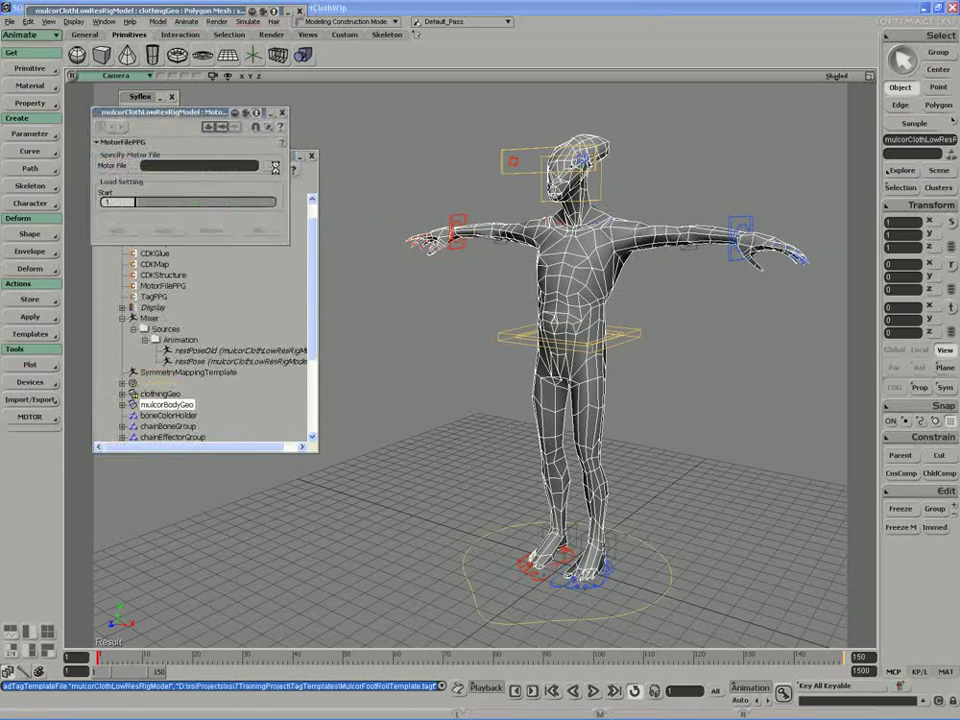
pyautogui.click(277, 171)
pyautogui.moveTo(277, 143); pyautogui.dragTo(404, 116)
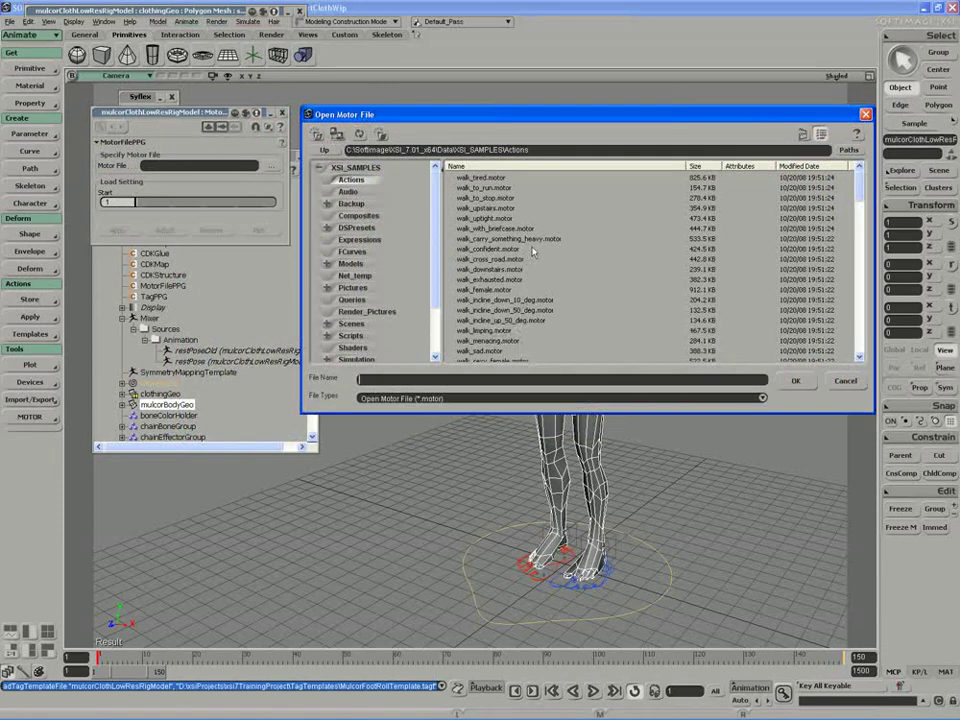
# Pick stand_cheering.motor from the Actions samples, confirm it, and apply it in MotorFilePPG.
pyautogui.click(567, 260)
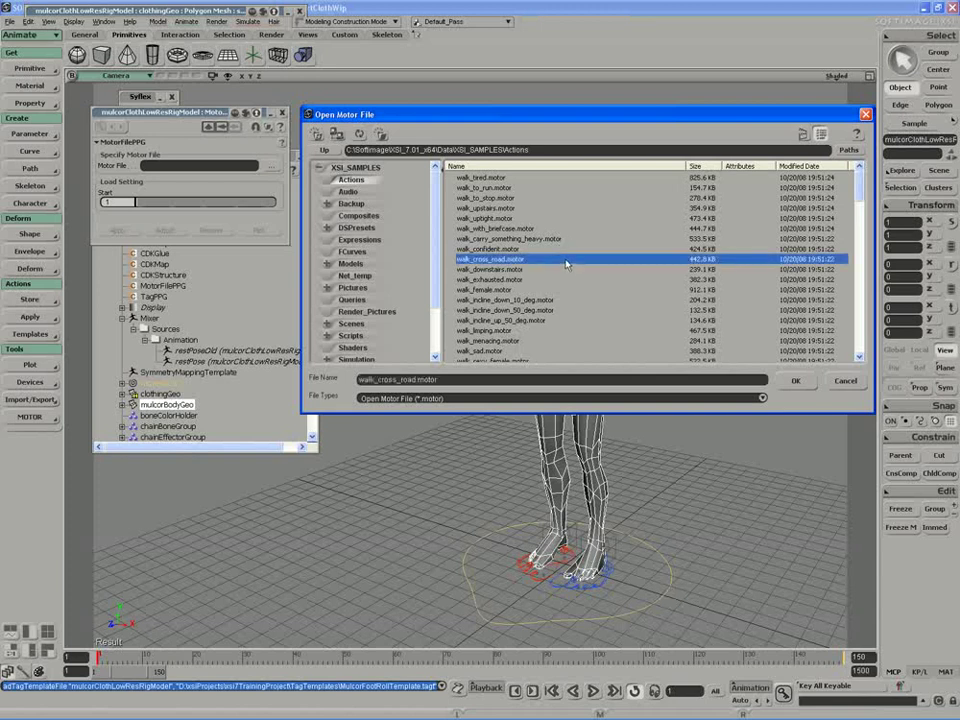
pyautogui.scroll(-2, 566, 268)
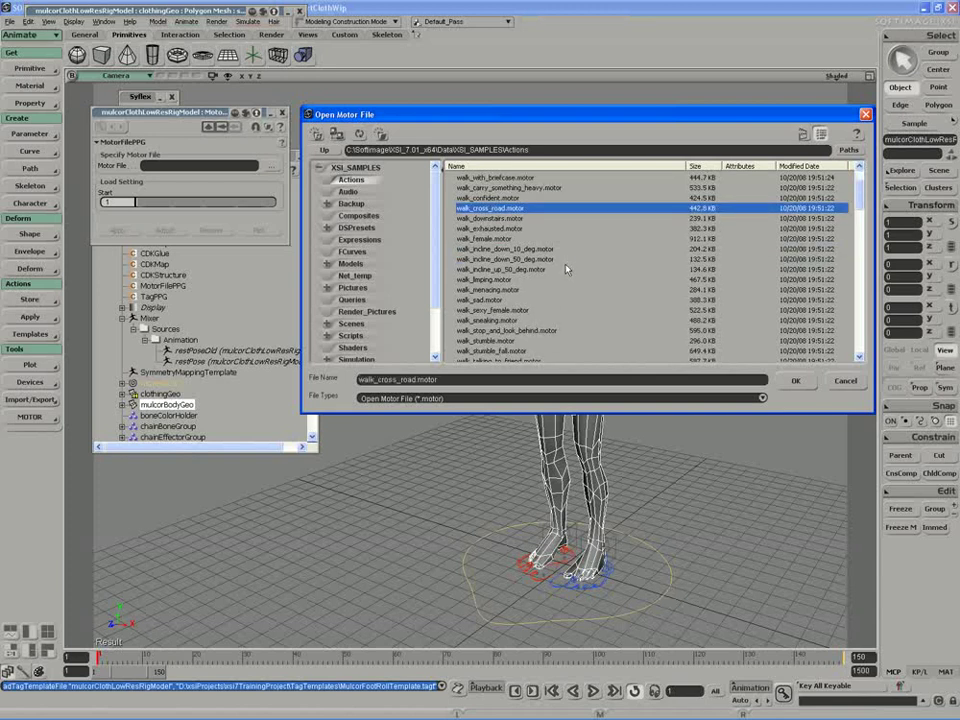
pyautogui.scroll(-2, 564, 267)
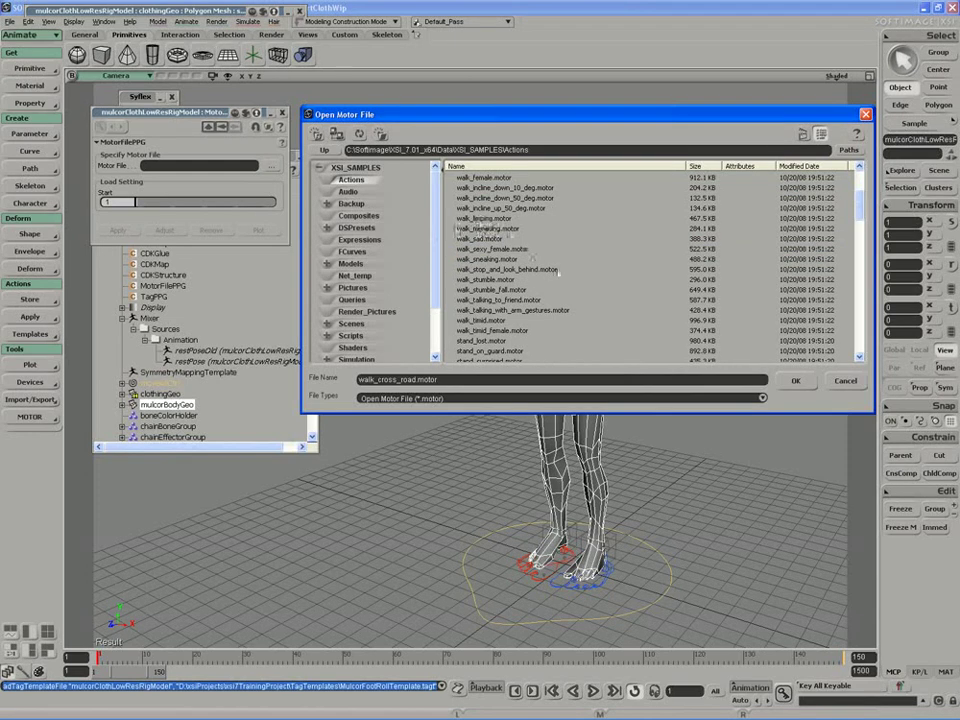
pyautogui.scroll(-3, 562, 271)
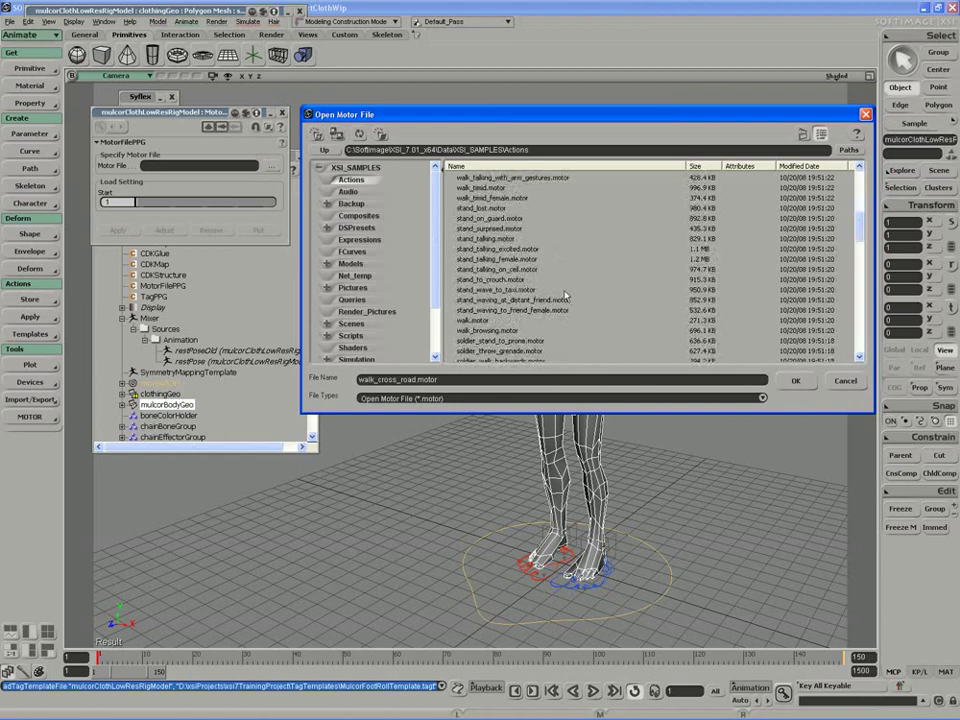
pyautogui.scroll(-3, 565, 296)
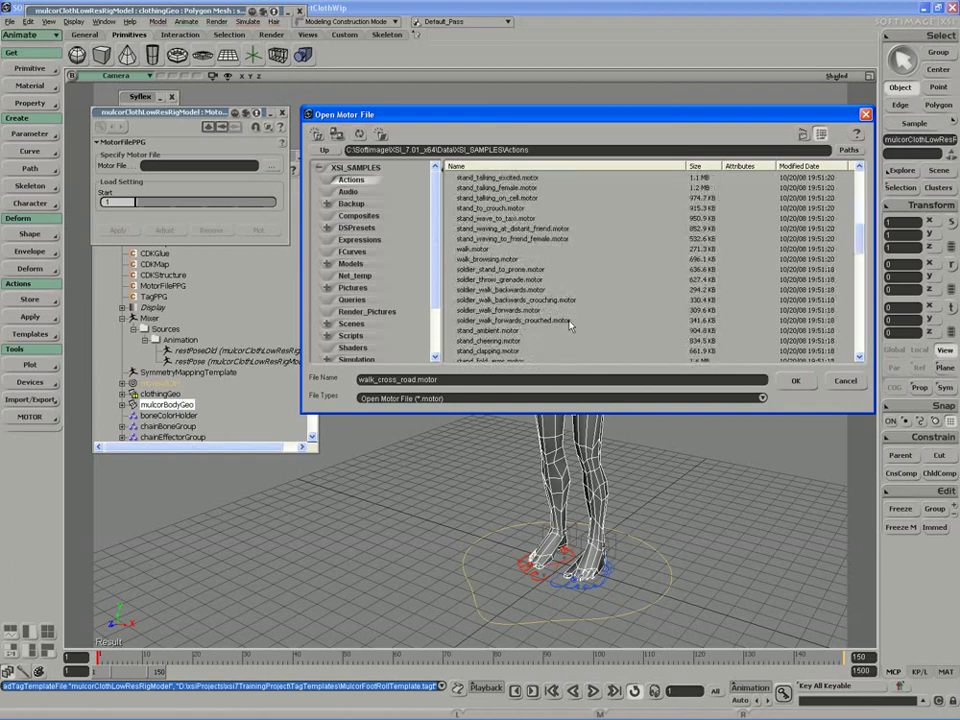
pyautogui.click(511, 332)
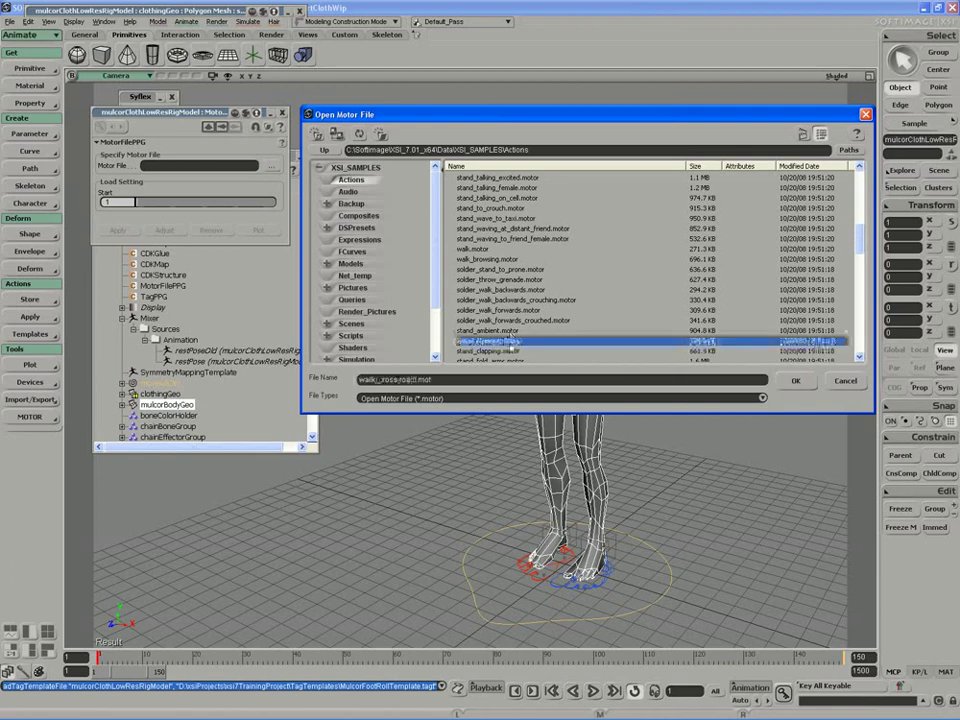
pyautogui.scroll(-2, 530, 320)
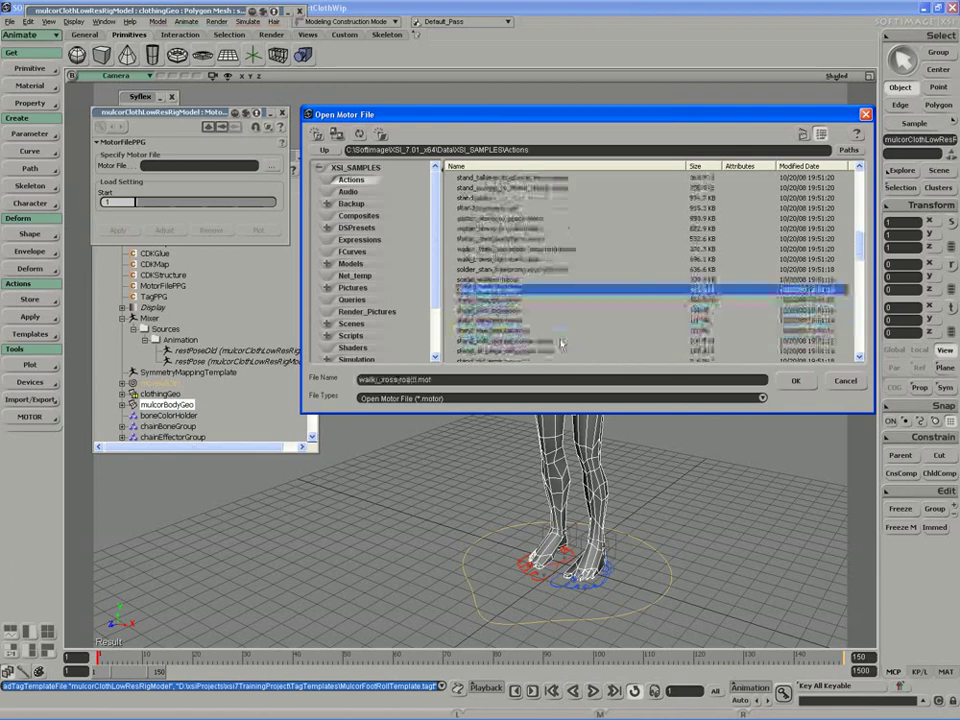
pyautogui.click(490, 290)
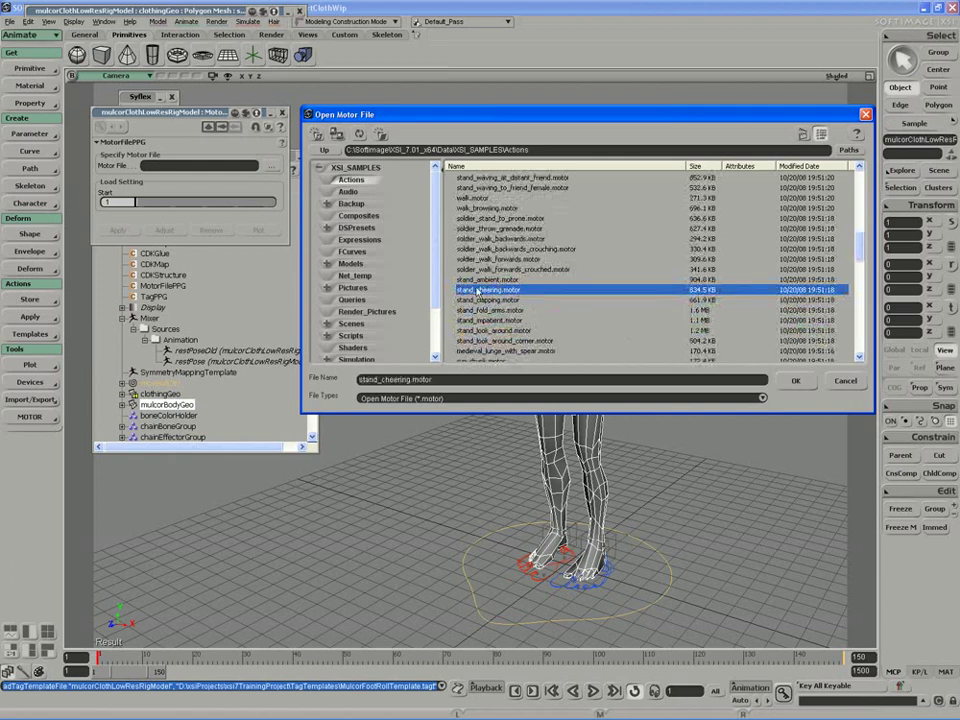
pyautogui.click(799, 382)
pyautogui.click(118, 232)
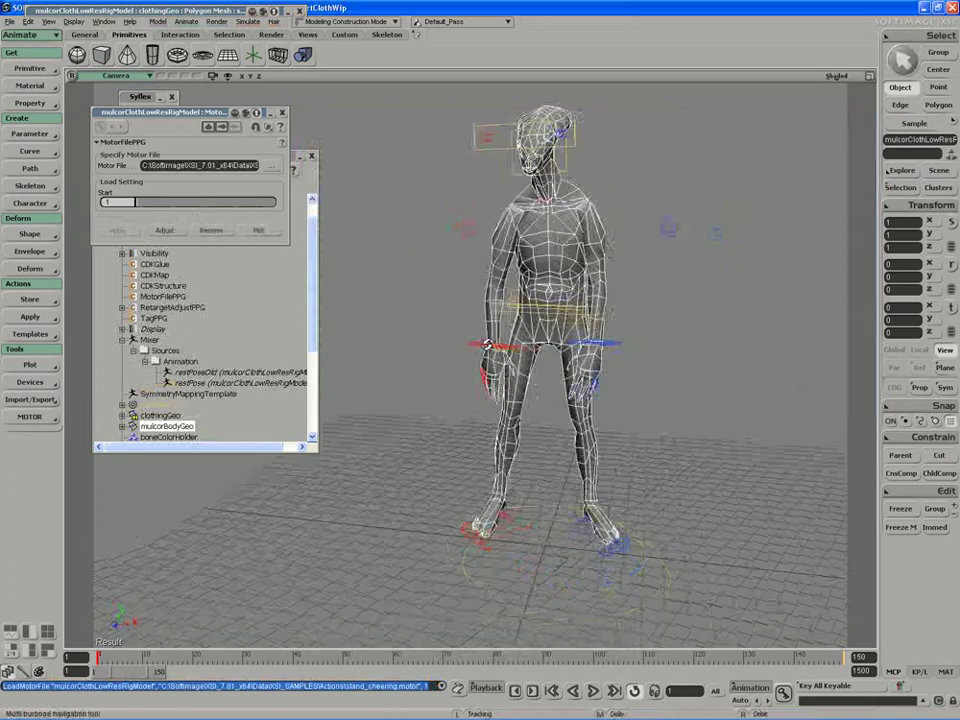
# Play the cheering motion, stop at frame 298, orbit slightly, and return to selection.
pyautogui.click(593, 691)
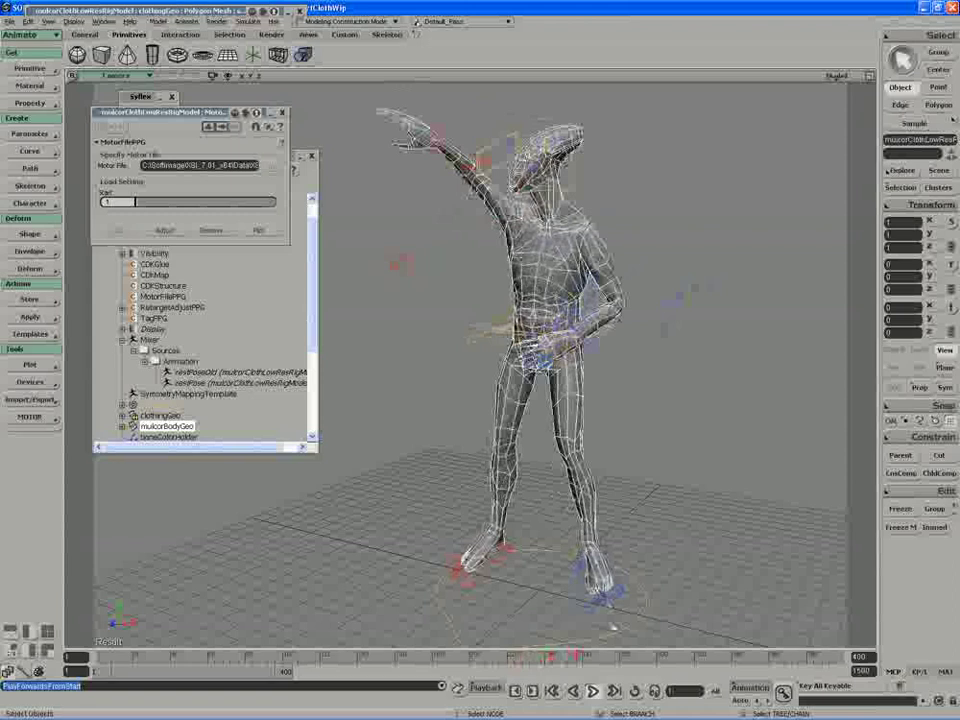
pyautogui.click(593, 691)
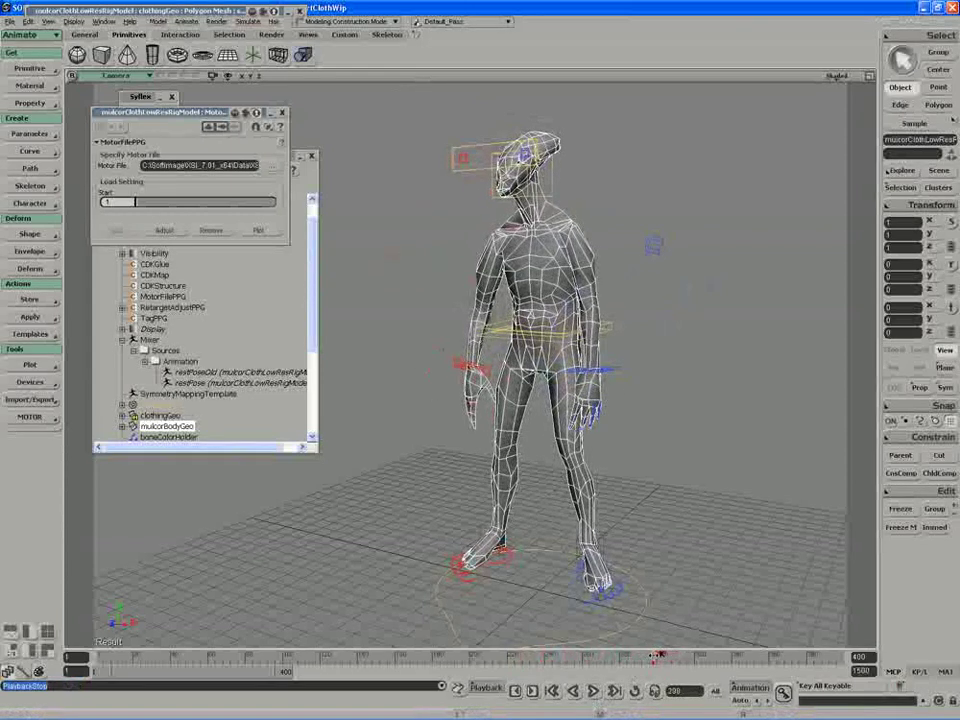
pyautogui.press('s')
pyautogui.moveTo(494, 493); pyautogui.dragTo(455, 455, button='right')
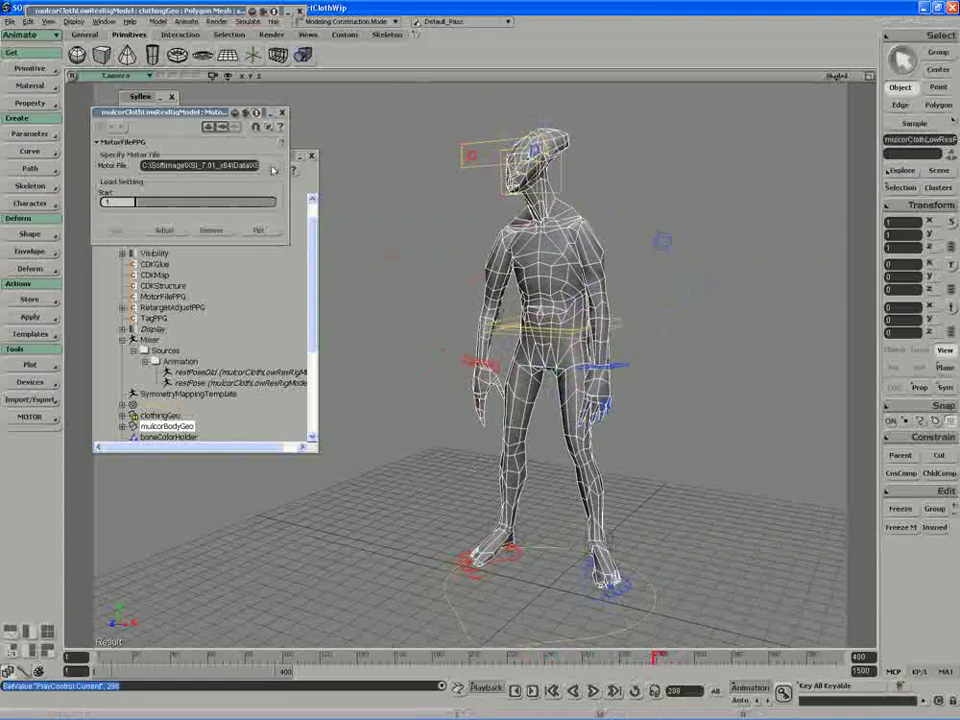
pyautogui.press('space')
# Hide the polygon geometry, rectangle-select all rig controls, and move MotorFilePPG aside.
pyautogui.click(228, 75)
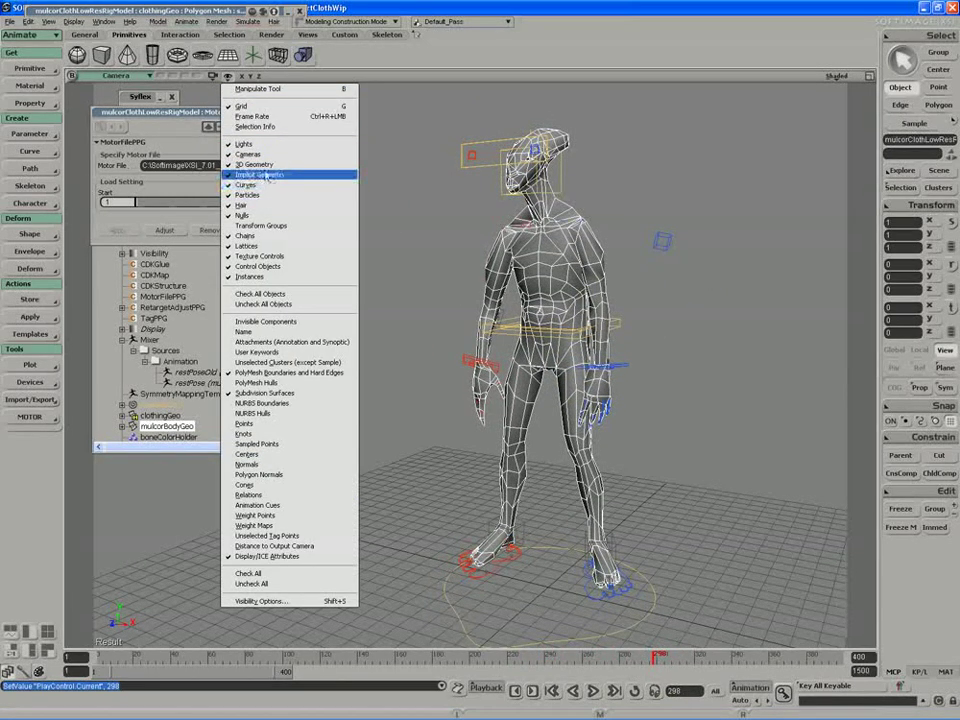
pyautogui.click(256, 164)
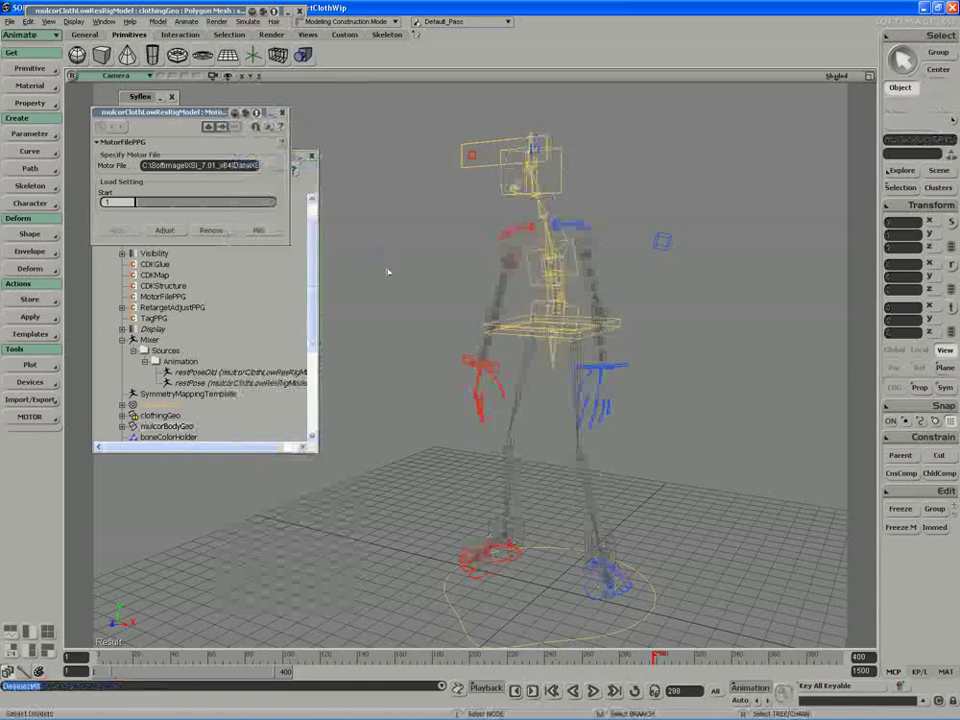
pyautogui.moveTo(380, 108); pyautogui.dragTo(692, 592)
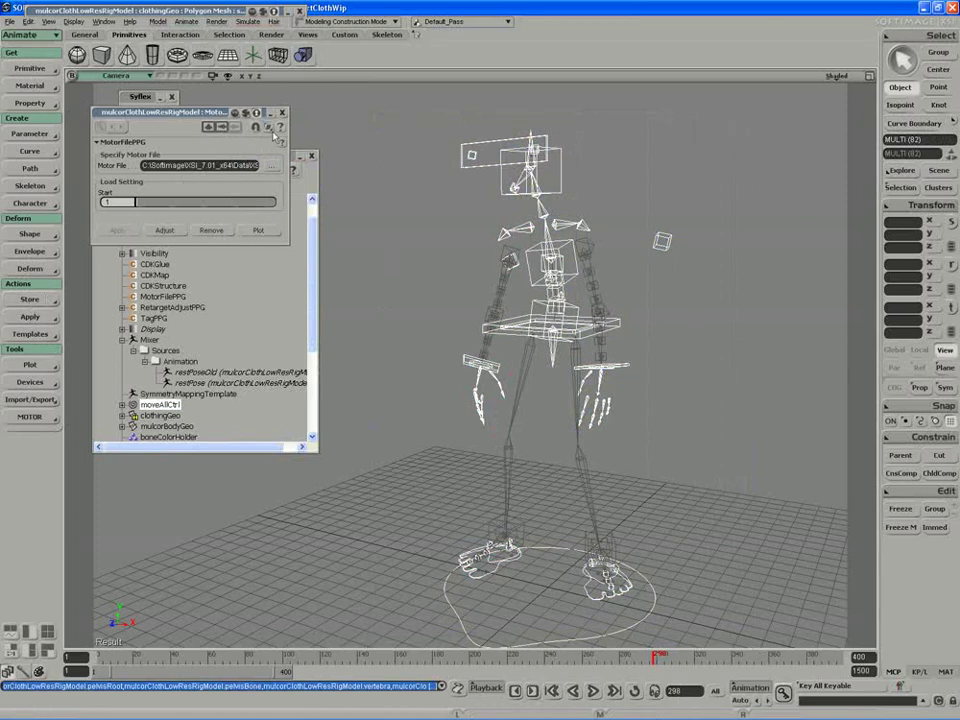
pyautogui.moveTo(160, 112); pyautogui.dragTo(242, 101)
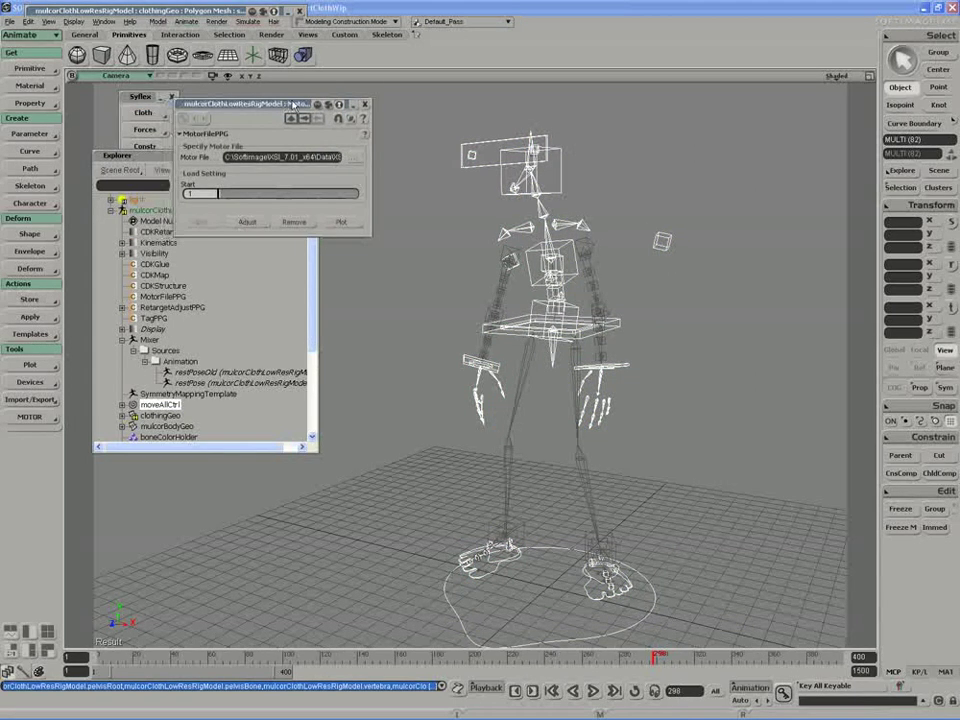
# Plot the MOTOR motion to keys at interval 5, preserving source keys and keying peak, valley and inflection points.
pyautogui.click(341, 220)
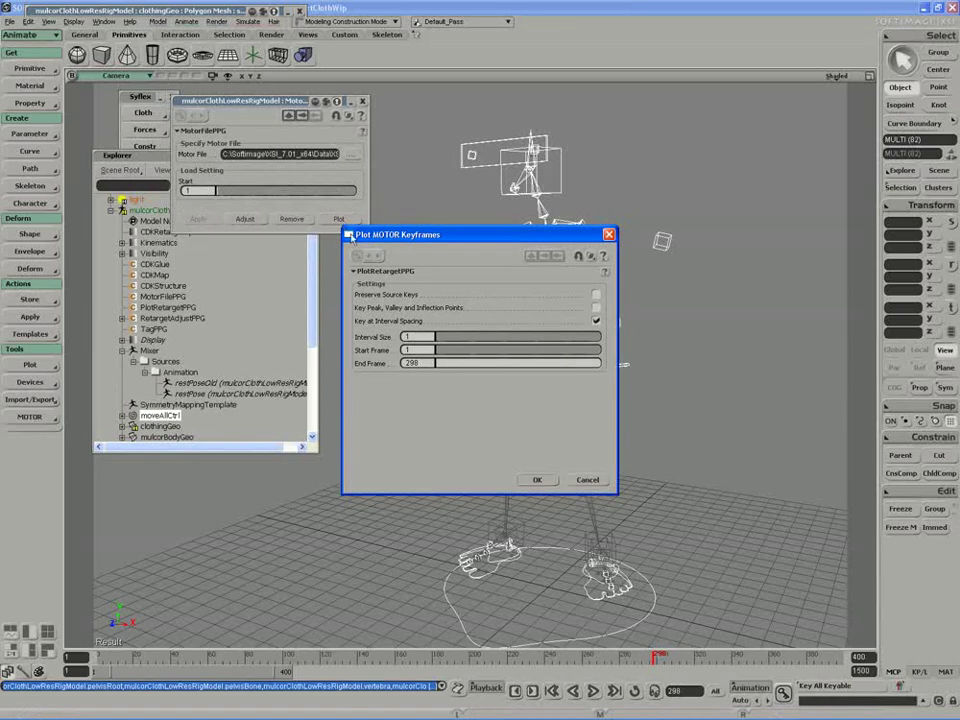
pyautogui.click(406, 337)
pyautogui.write('5')
pyautogui.click(596, 294)
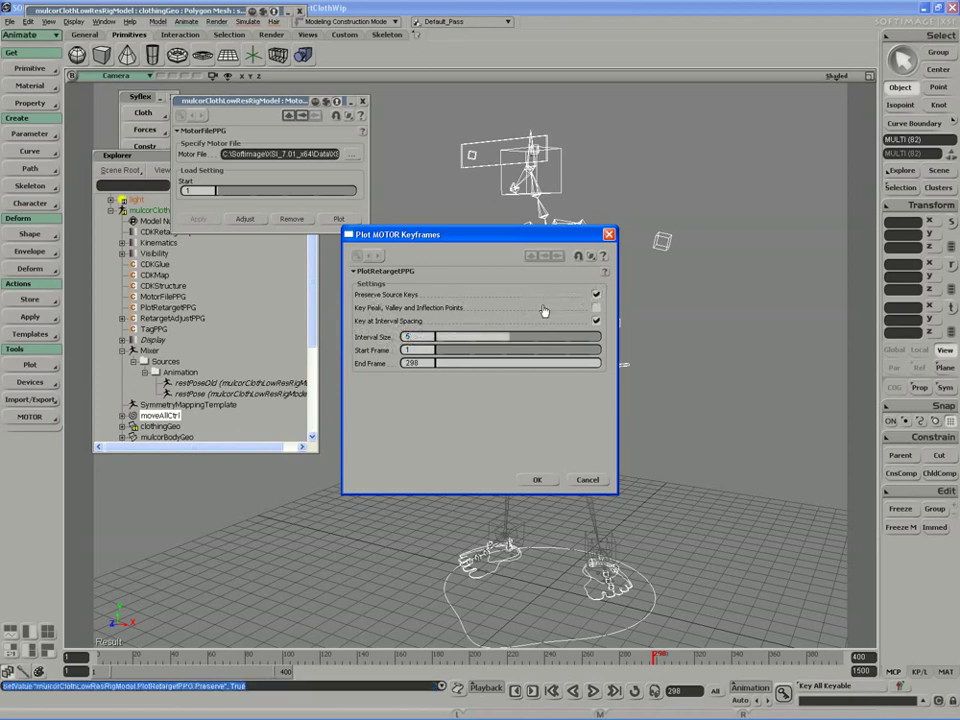
pyautogui.click(596, 295)
pyautogui.click(596, 307)
pyautogui.moveTo(471, 235); pyautogui.dragTo(399, 236)
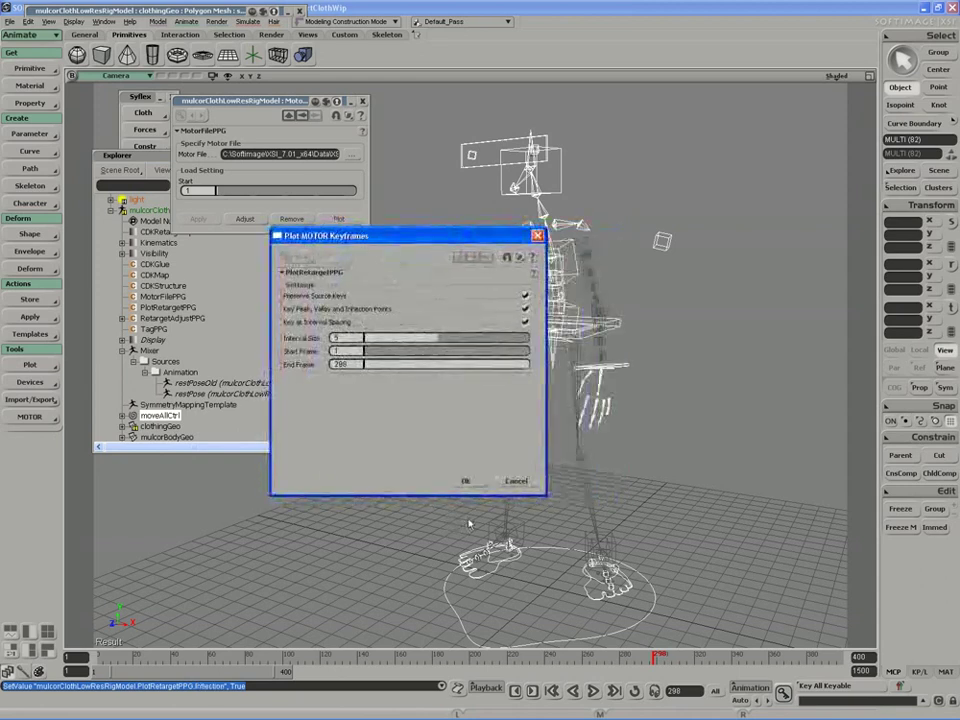
pyautogui.click(468, 482)
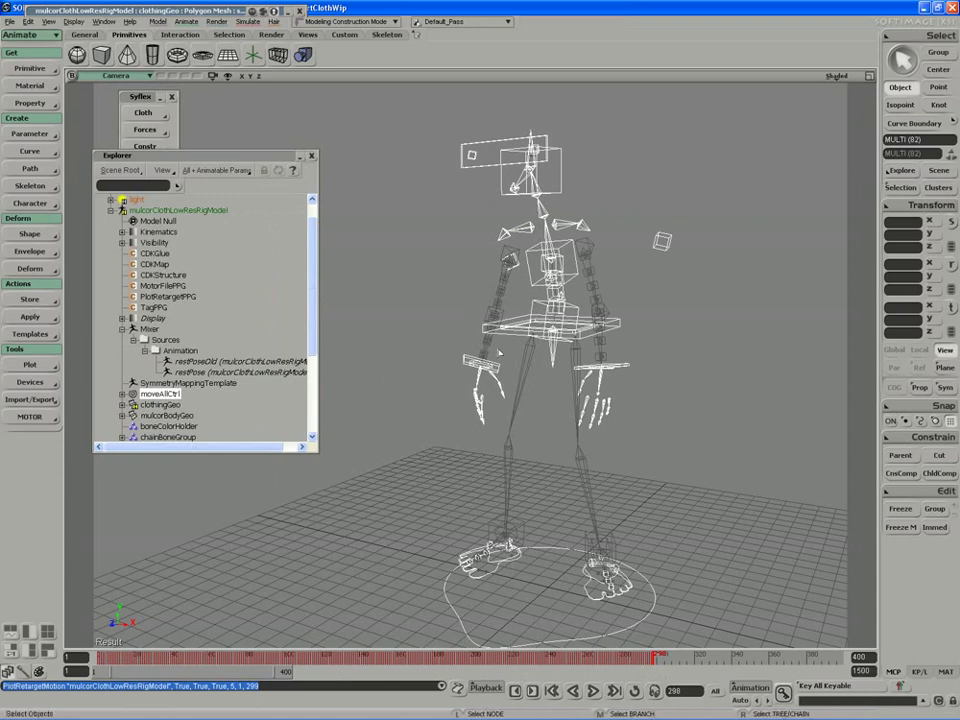
# Once plotting finishes, bring up the Actions > Store options.
pyautogui.click(30, 299)
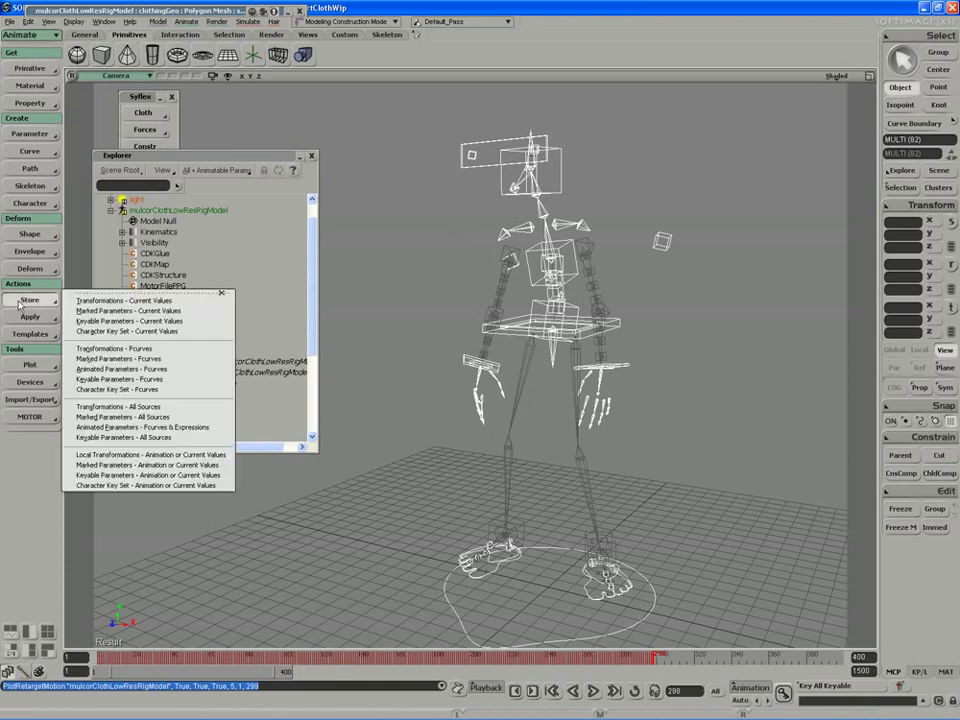
# Store the animated parameters' fcurves as an action named StandAndCheer, then deselect the rig.
pyautogui.click(166, 370)
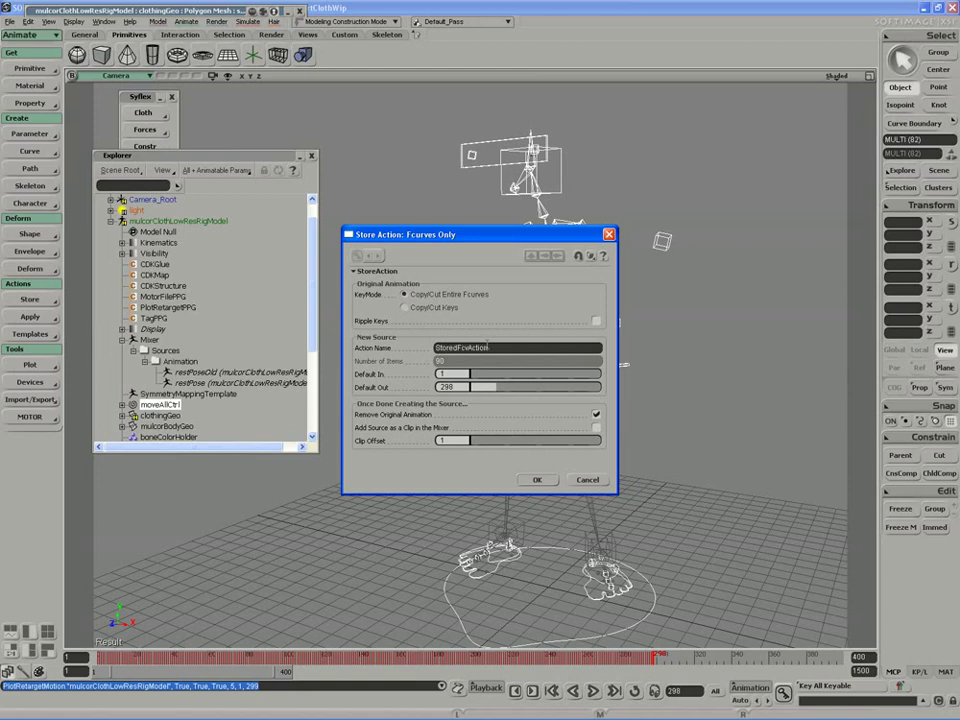
pyautogui.doubleClick(493, 346)
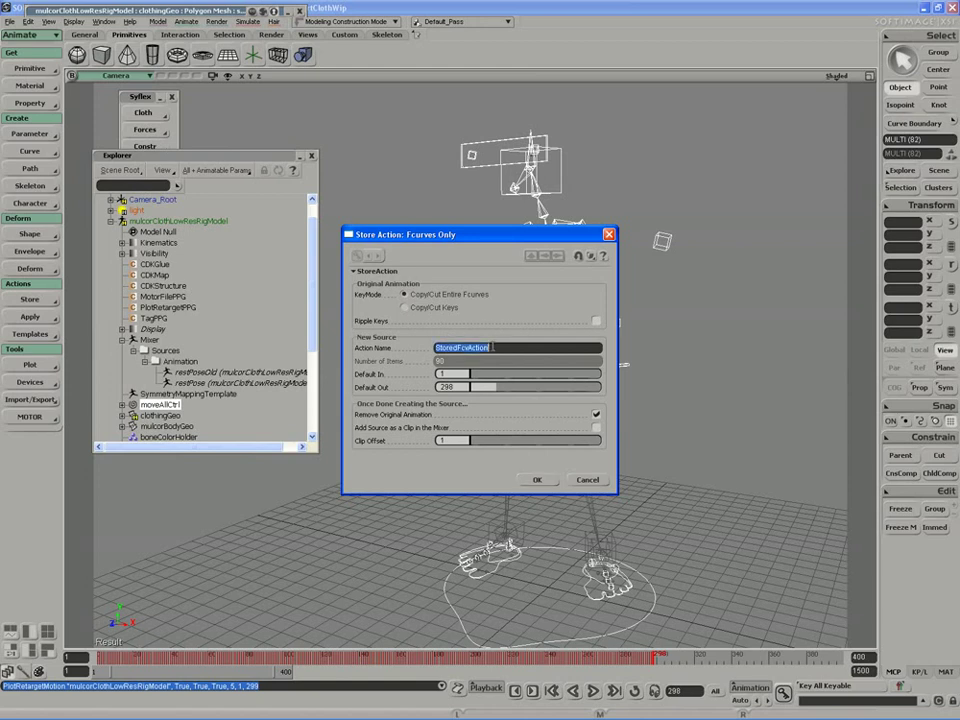
pyautogui.write('Stan')
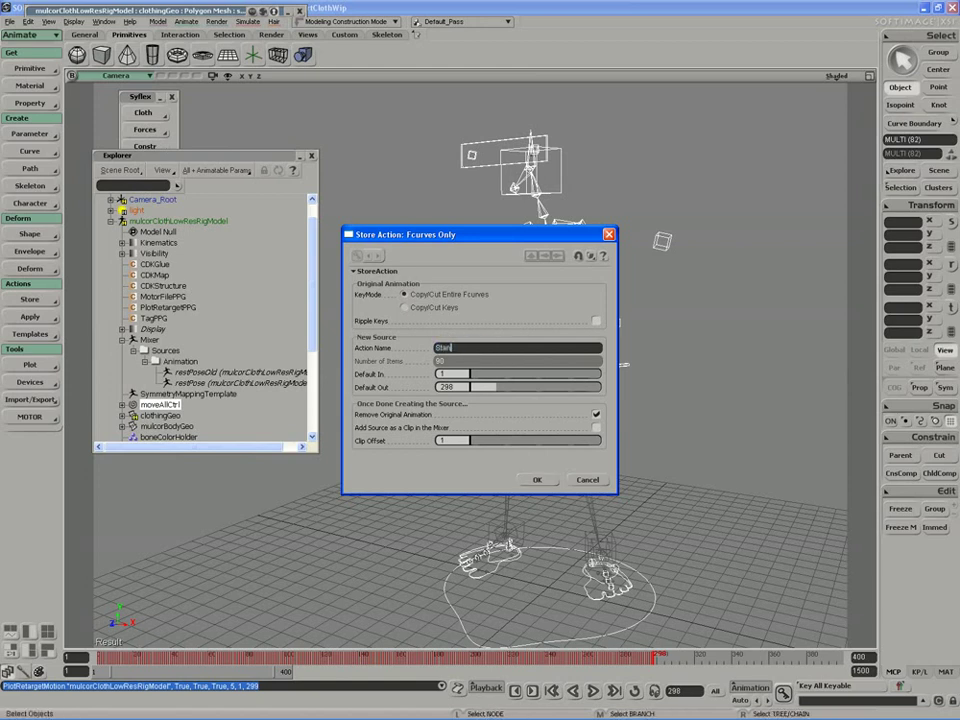
pyautogui.write('dAndCheer')
pyautogui.click(539, 481)
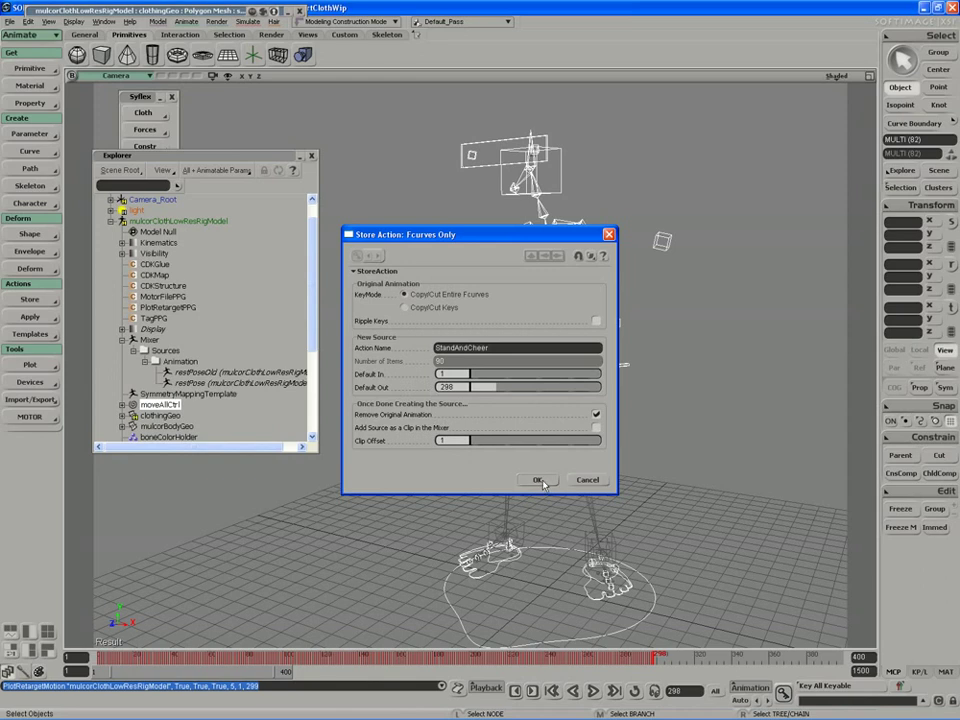
pyautogui.click(409, 466)
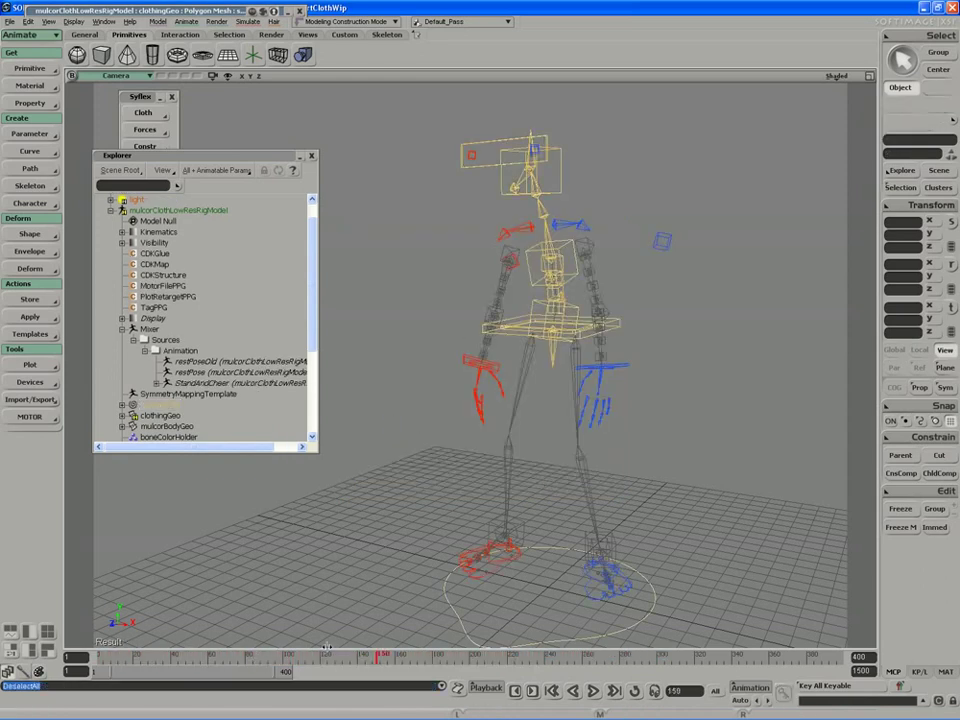
# At frame 1, apply the restPose action source to the rig and orbit slightly to check the pose.
pyautogui.click(97, 657)
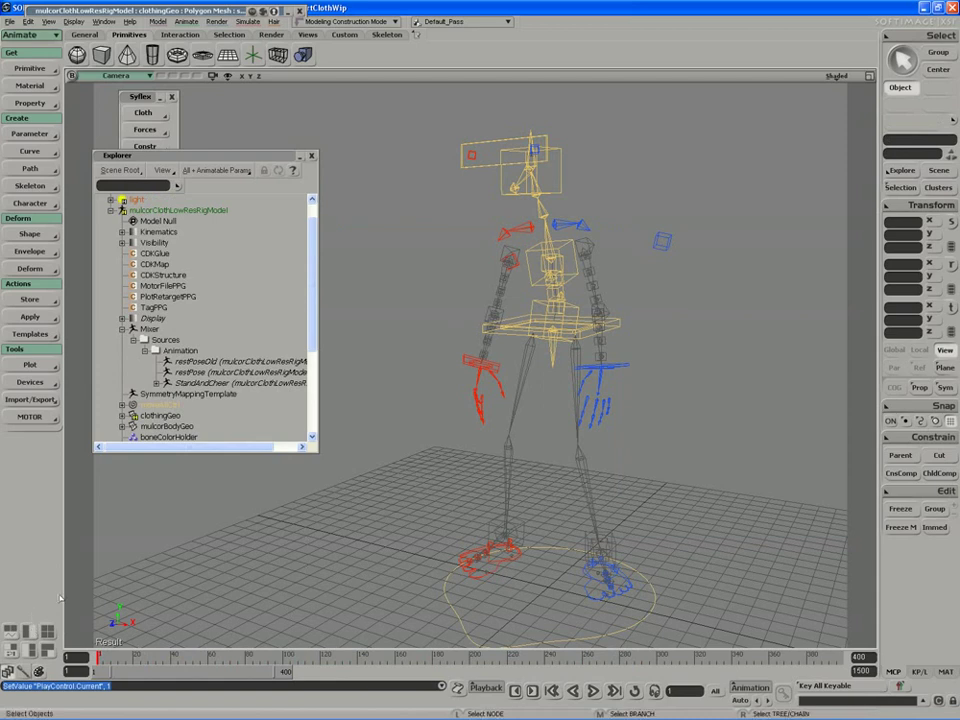
pyautogui.click(195, 372)
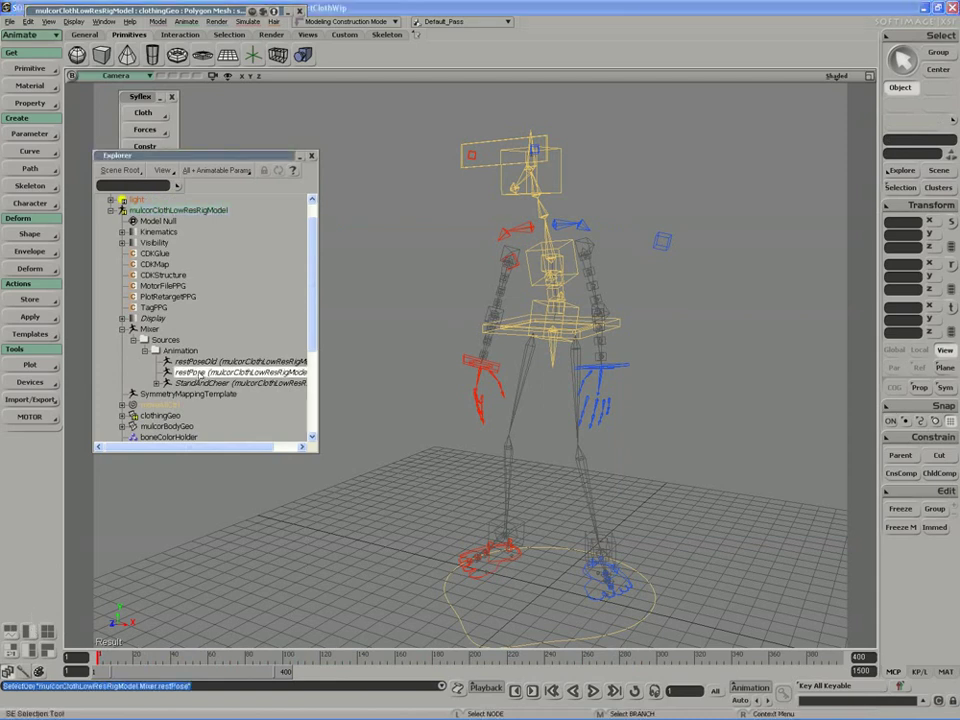
pyautogui.click(30, 316)
pyautogui.click(85, 317)
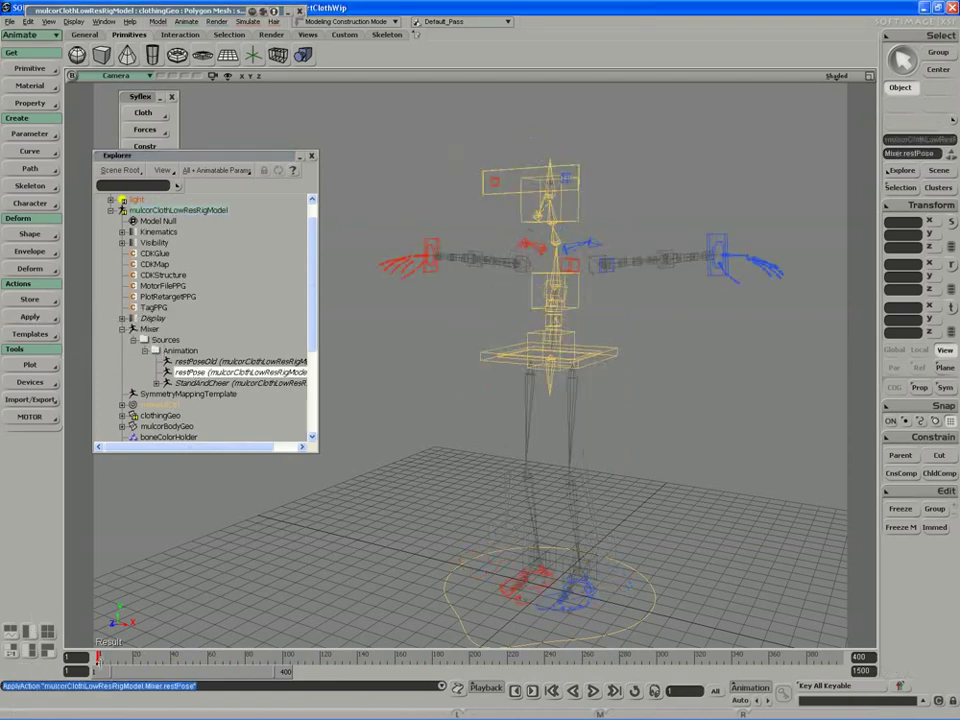
pyautogui.scroll(-2, 261, 306)
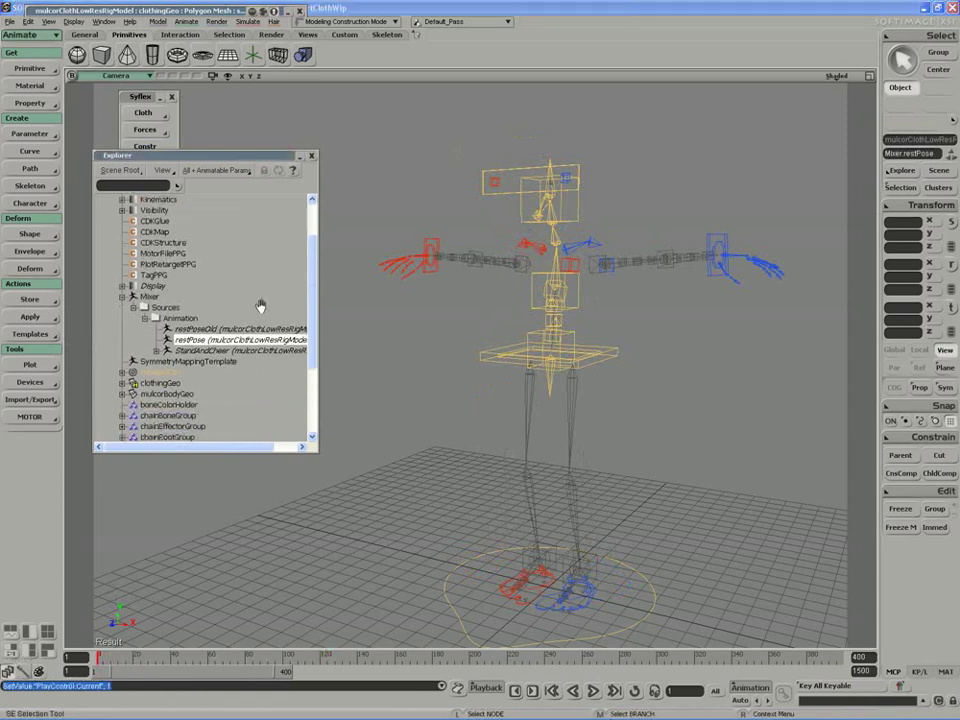
pyautogui.press('s')
pyautogui.moveTo(415, 392); pyautogui.dragTo(424, 390, button='right')
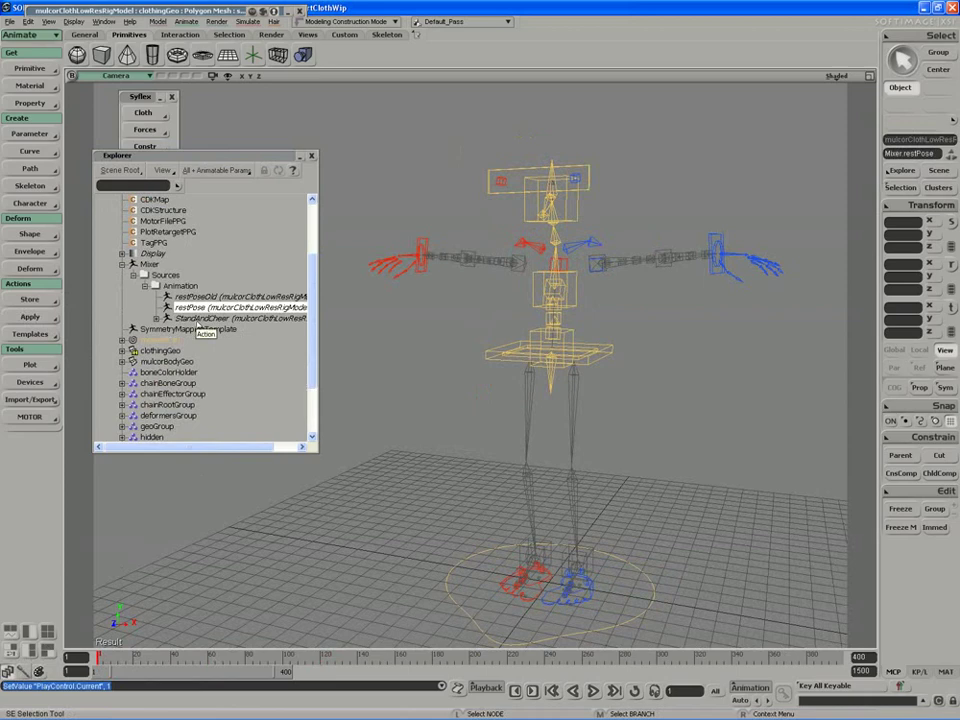